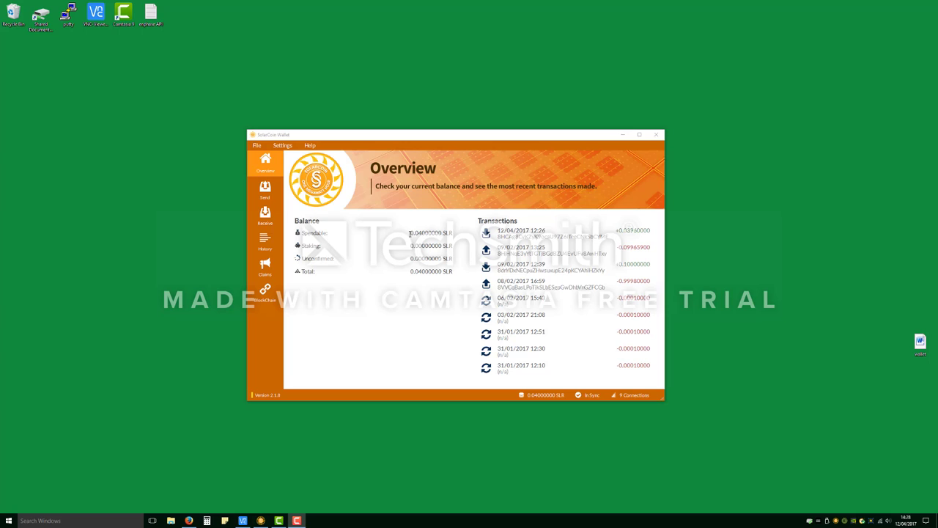
Highlight the 0.04 SLR Spendable value, check the In Sync indicator, and move the wallet to the lower right
left_click_drag(409, 232, 423, 233)
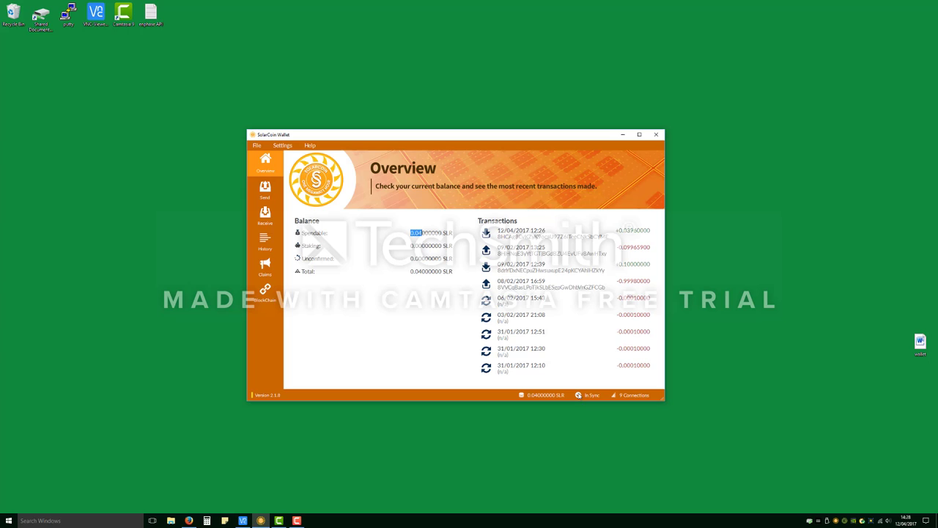
mouse_move(579, 396)
left_click_drag(448, 135, 720, 248)
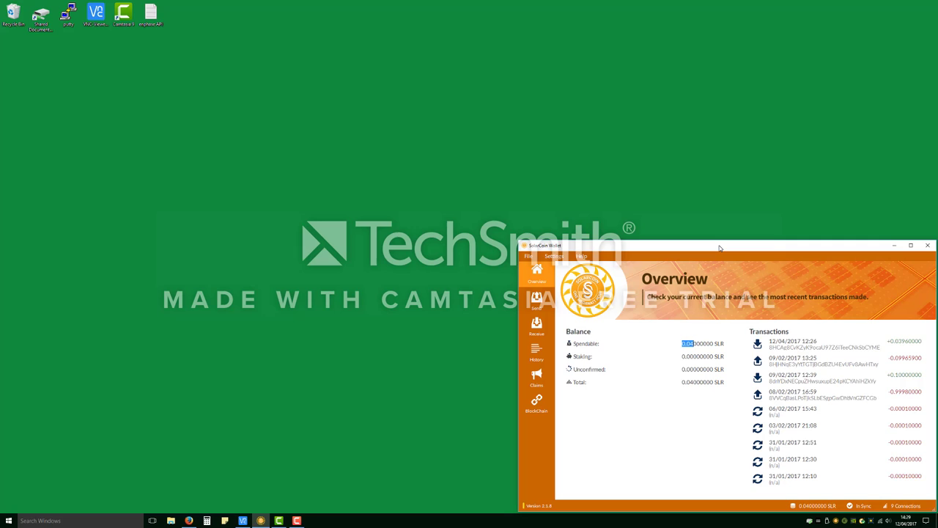
Connect to the saved 192.168.1.103 Raspberry Pi entry with its VNC password and place the window beside the wallet
left_click(243, 521)
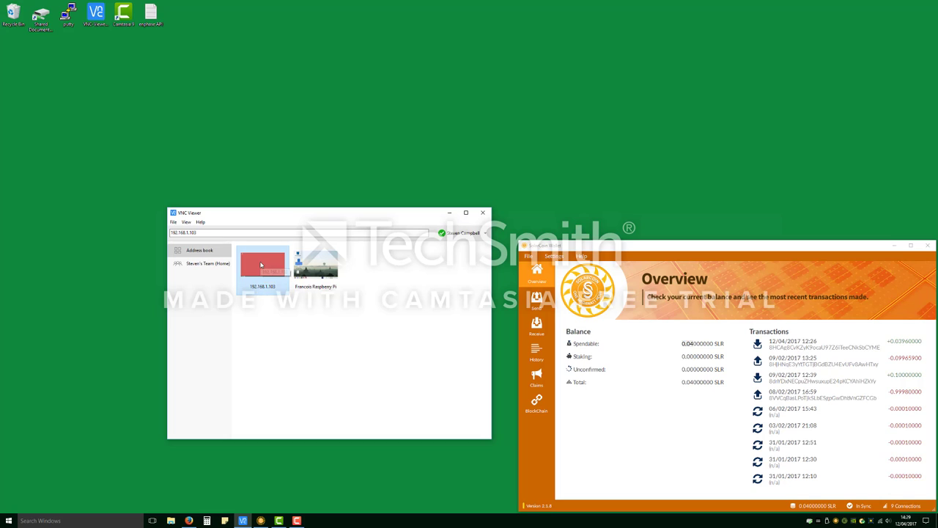
double_click(282, 265)
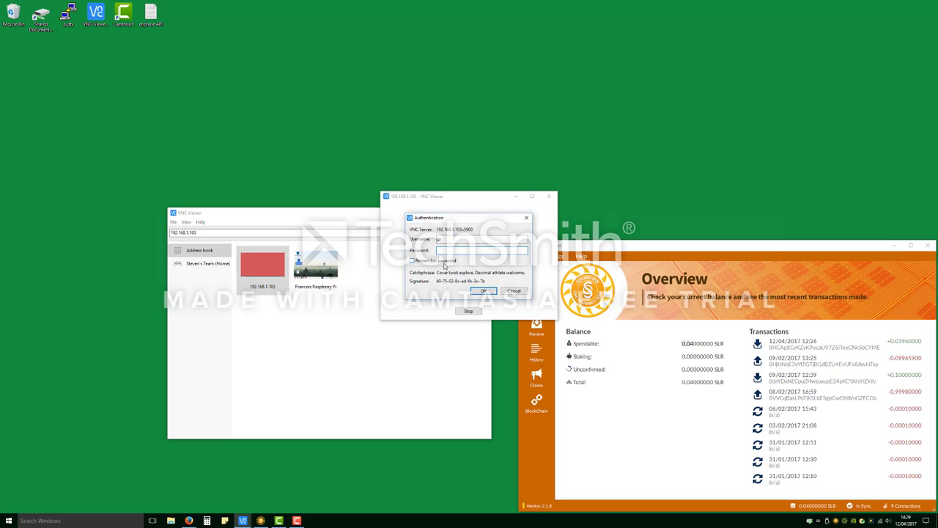
type("rancois Raspberry")
key("Return")
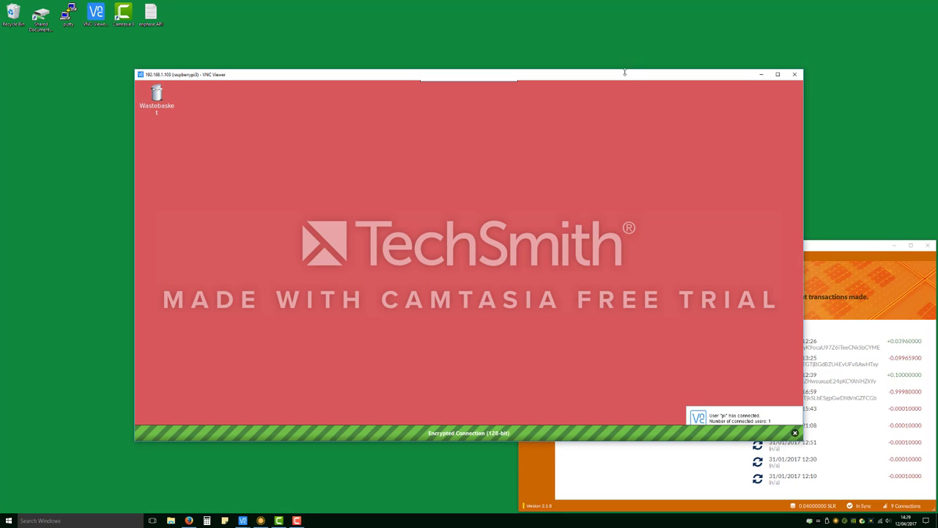
left_click_drag(612, 77, 489, 147)
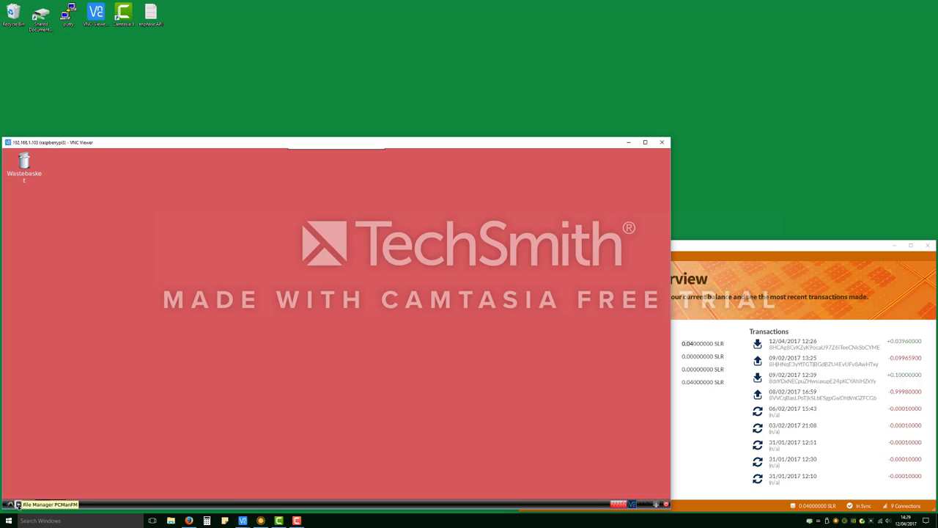
Open the pi home folder, launch LXTerminal from System Tools, and enlarge it
left_click(19, 504)
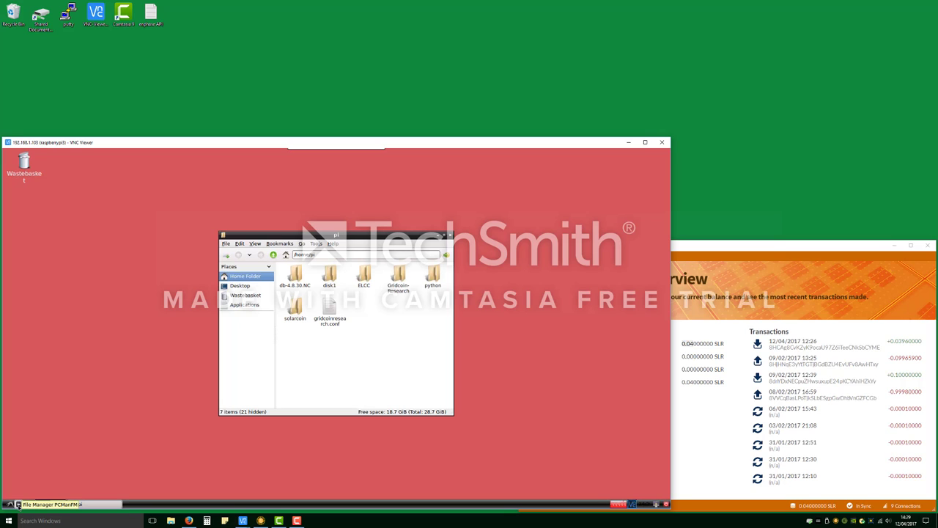
left_click(9, 504)
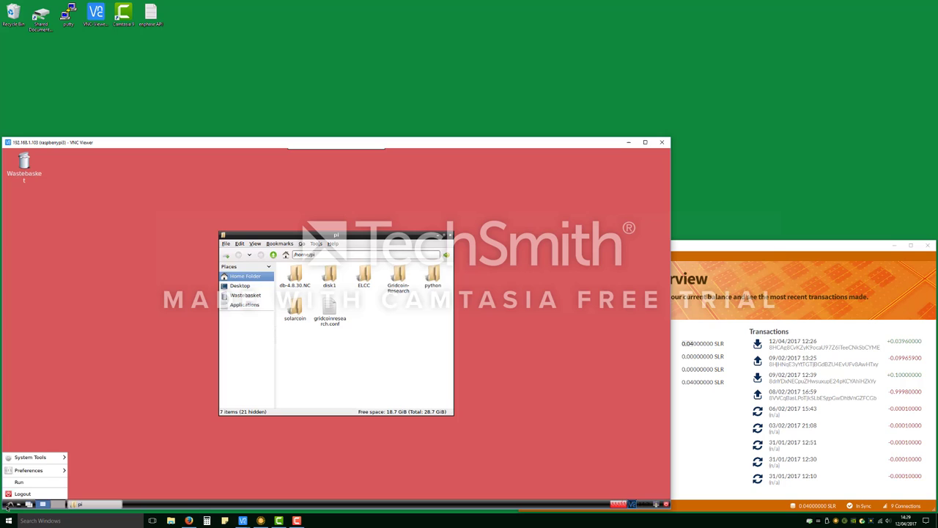
mouse_move(49, 459)
left_click(92, 468)
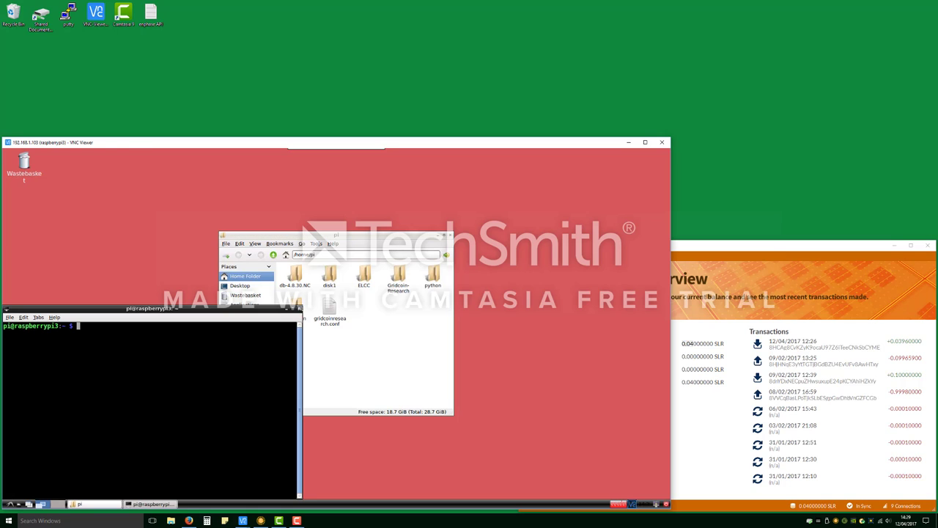
left_click_drag(299, 307, 539, 219)
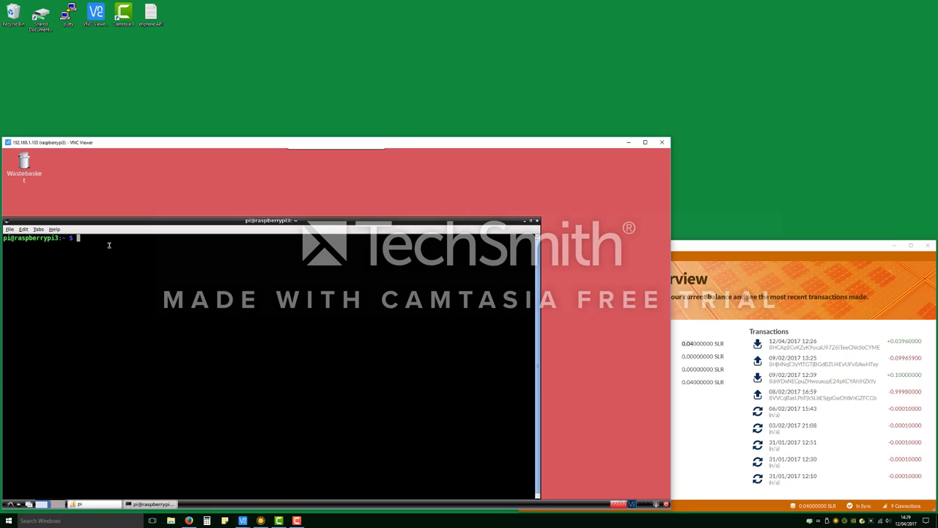
Run solarcoind getinfo and highlight the 0.04 balance and 1679995 block count
type("solarcoind getinfo")
key("Return")
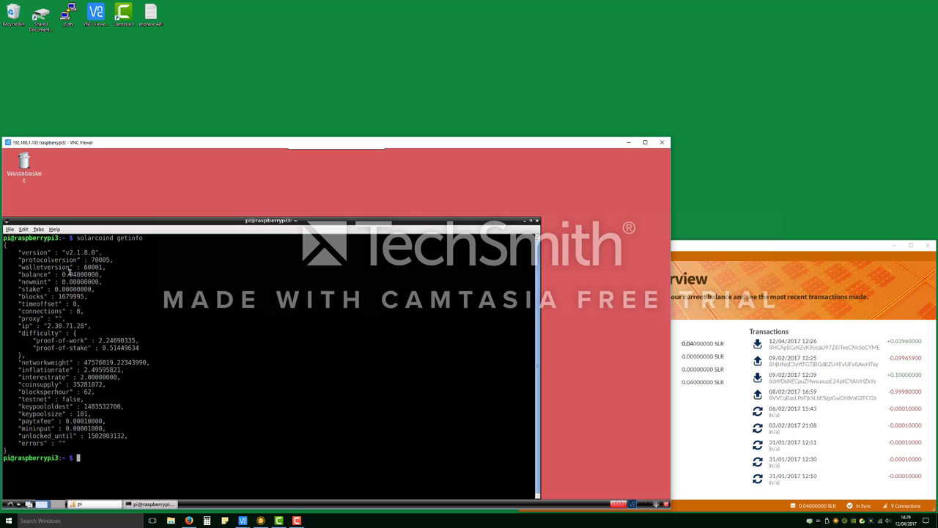
left_click_drag(63, 274, 78, 274)
left_click_drag(59, 296, 86, 296)
Close the terminal and run ELCC/Enphase/datalogger.py with Execute in Terminal
left_click(537, 219)
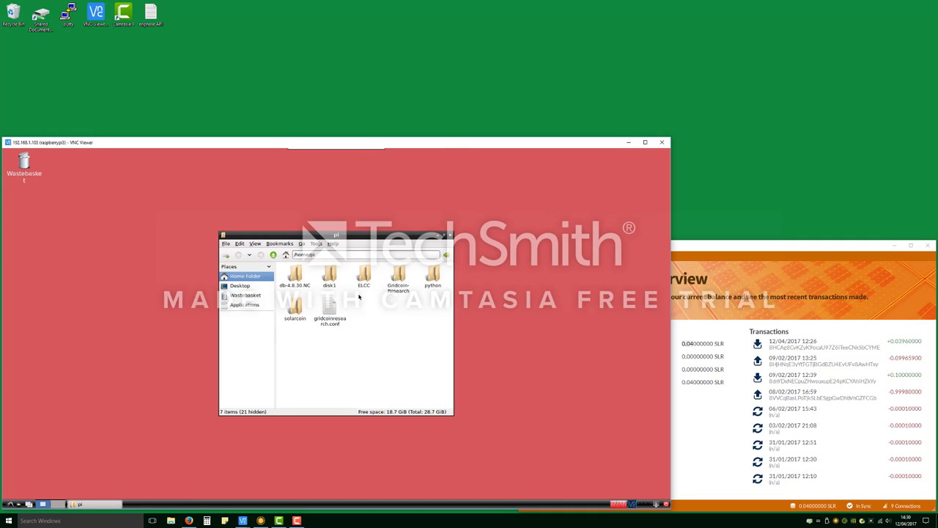
double_click(365, 274)
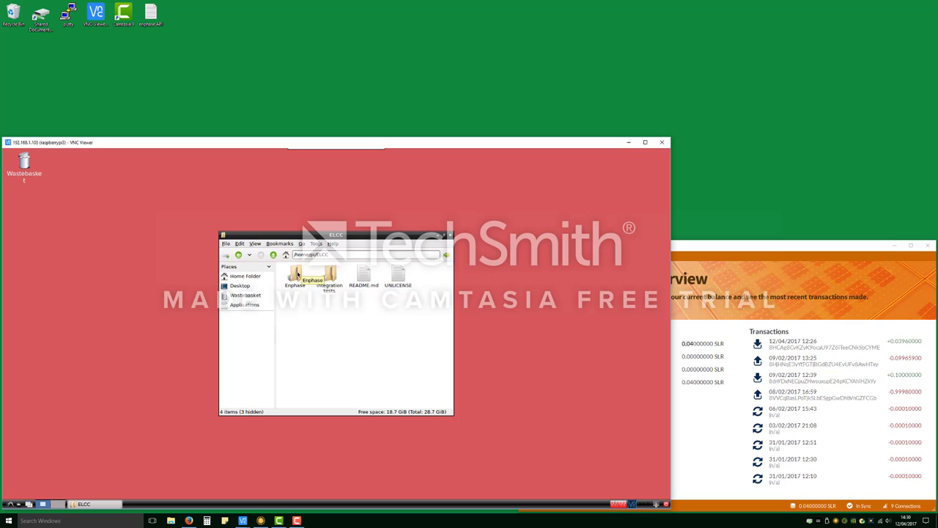
double_click(296, 274)
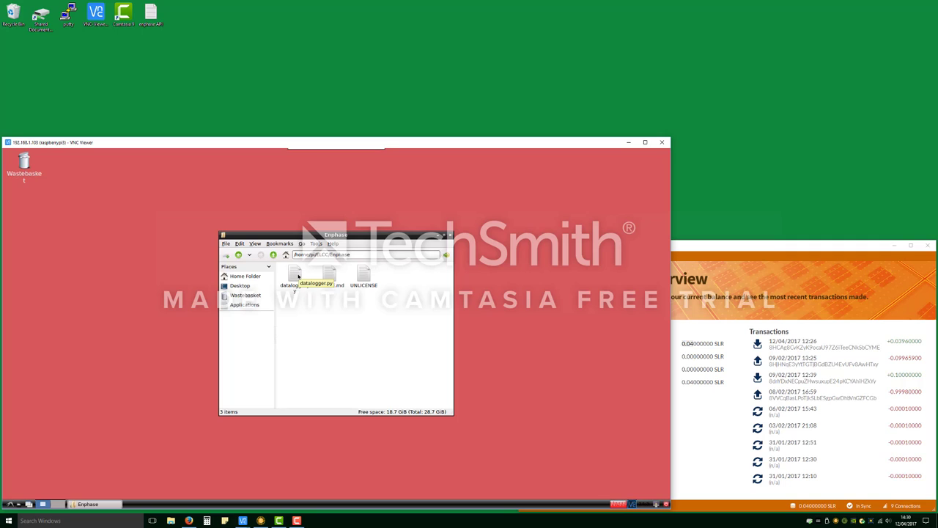
left_click(298, 275)
double_click(295, 277)
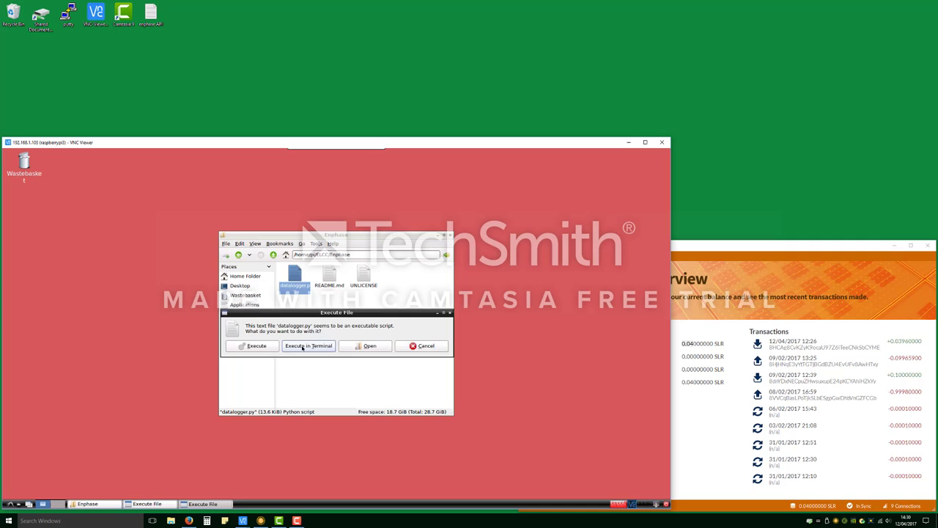
left_click(302, 346)
left_click(302, 346)
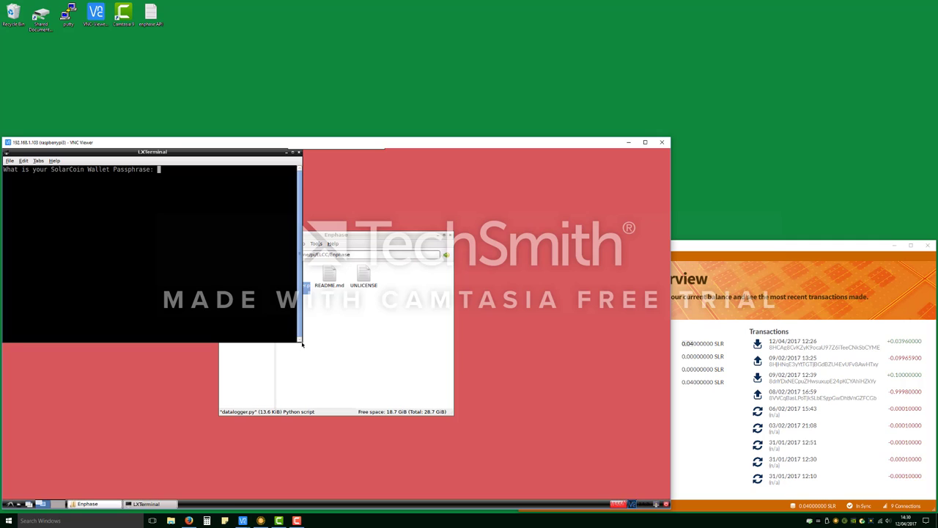
Enlarge the script terminal, submit the wallet passphrase, and highlight the 0.01 SLR self-send line
left_click_drag(302, 343, 528, 460)
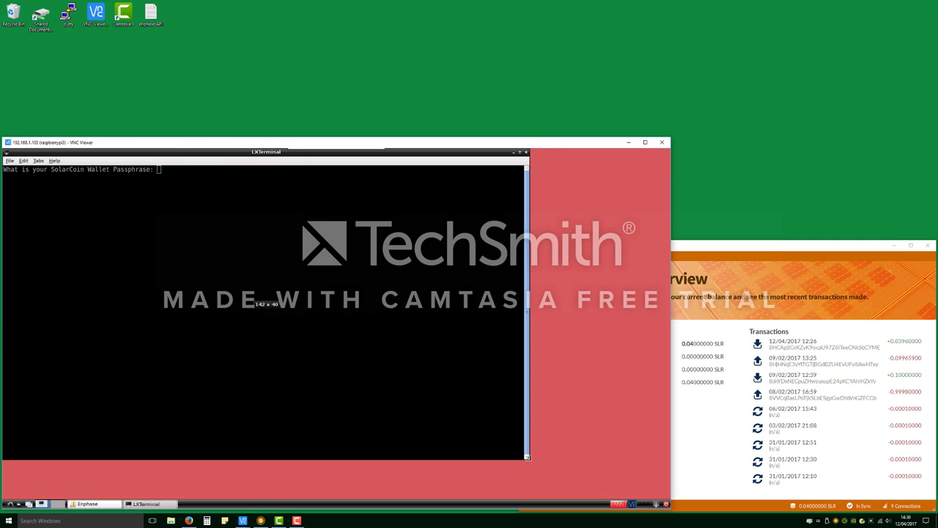
left_click_drag(236, 151, 311, 171)
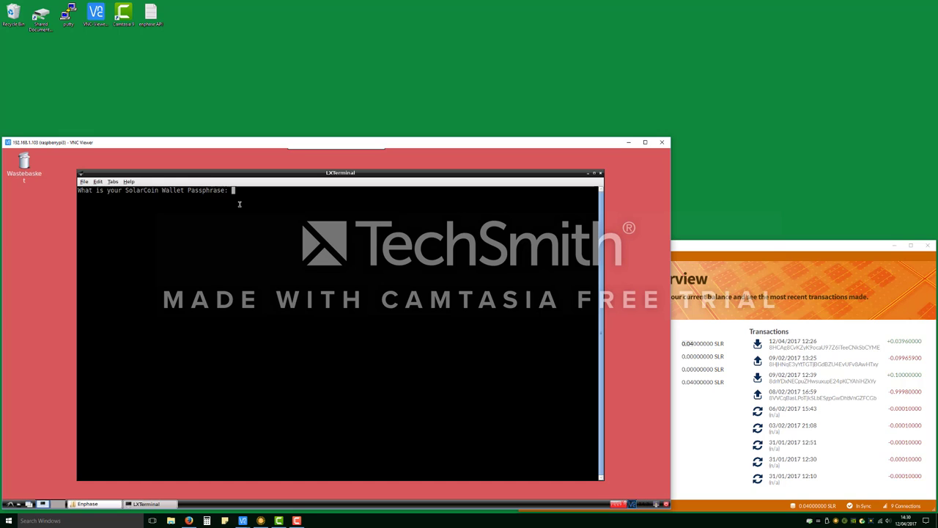
key("Return")
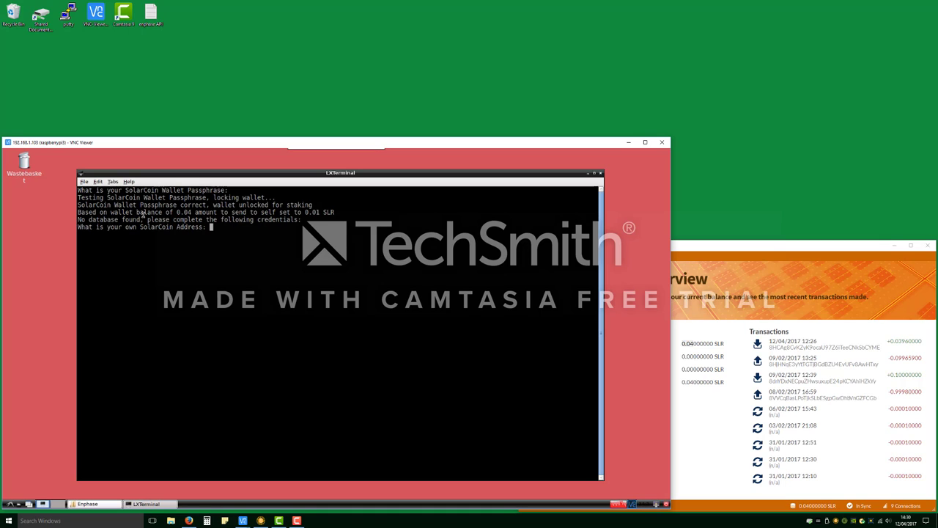
left_click_drag(78, 212, 336, 212)
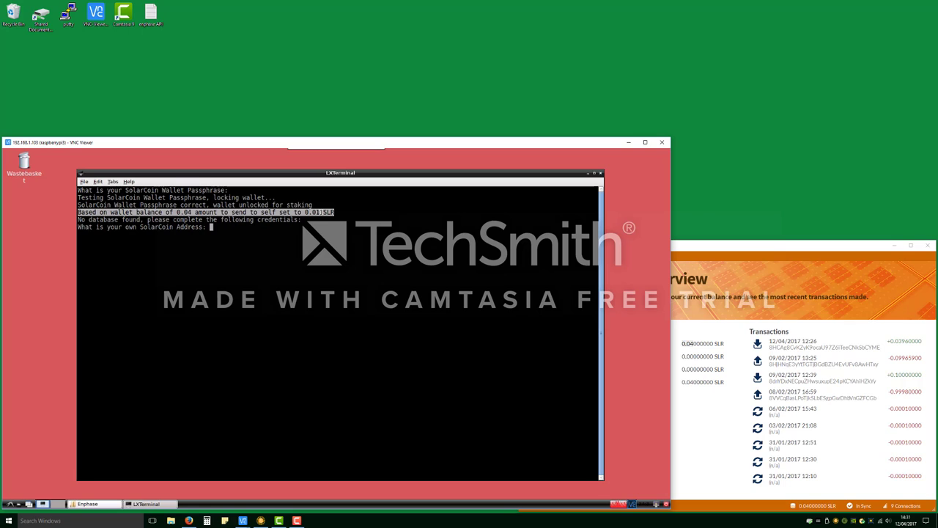
double_click(226, 227)
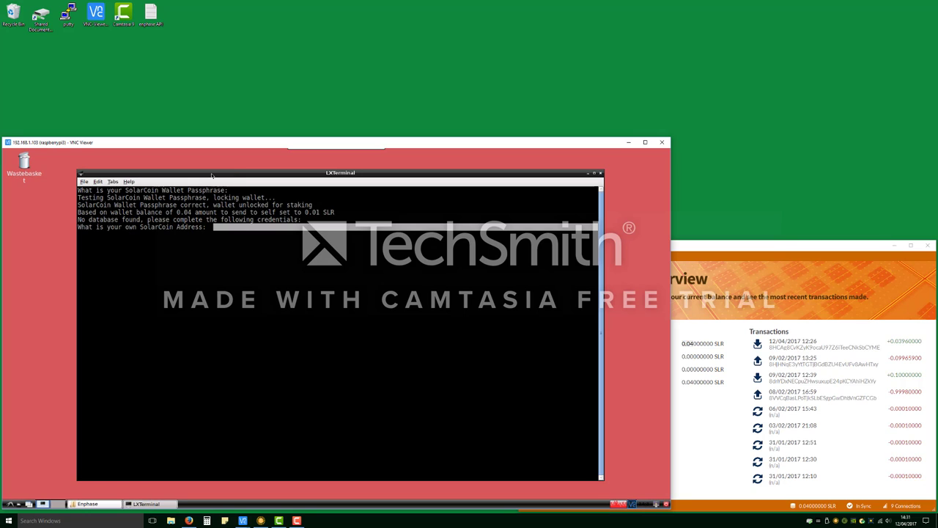
Copy the SolarCoin address from the enphase API notes and paste it at the address prompt
double_click(150, 13)
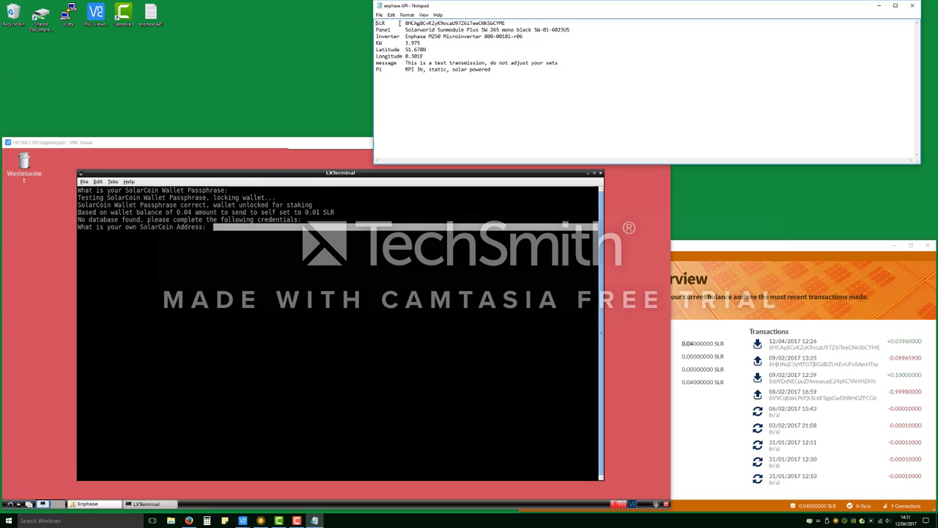
left_click_drag(407, 23, 508, 23)
key("ctrl+c")
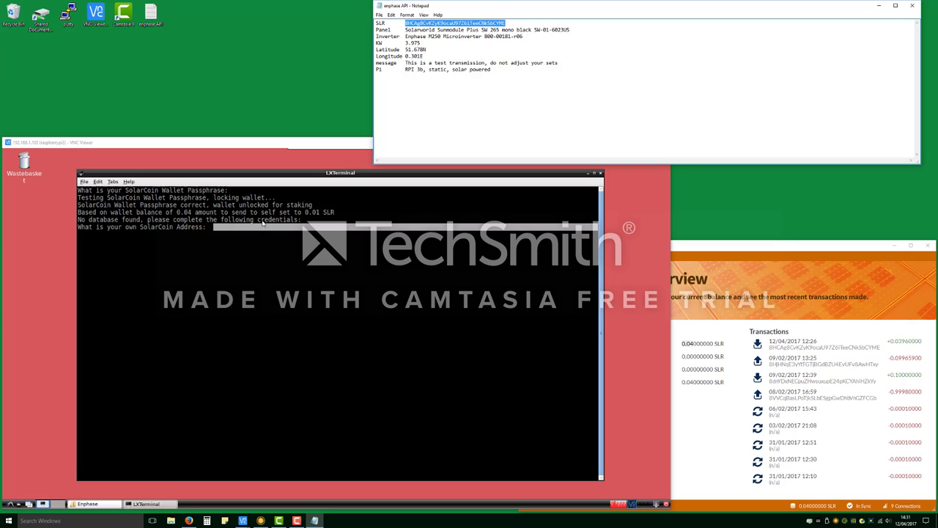
right_click(210, 227)
left_click(231, 255)
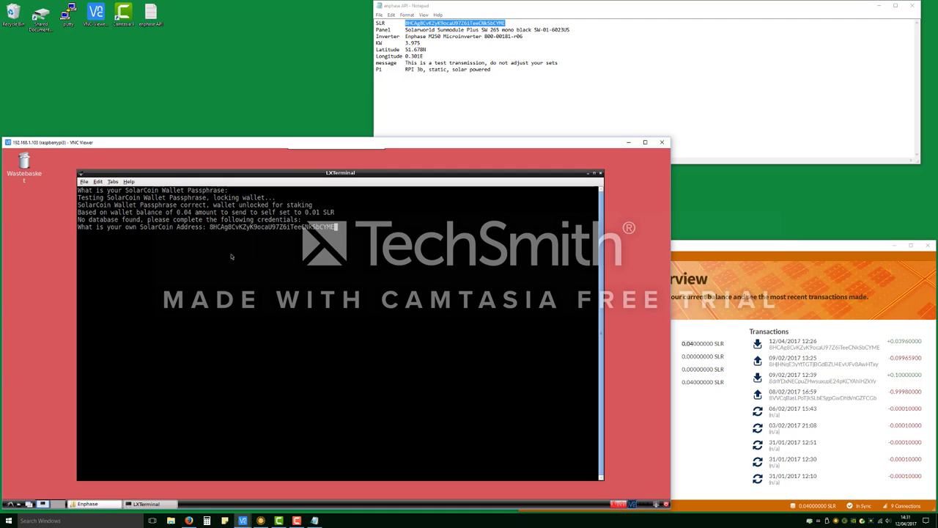
key("Return")
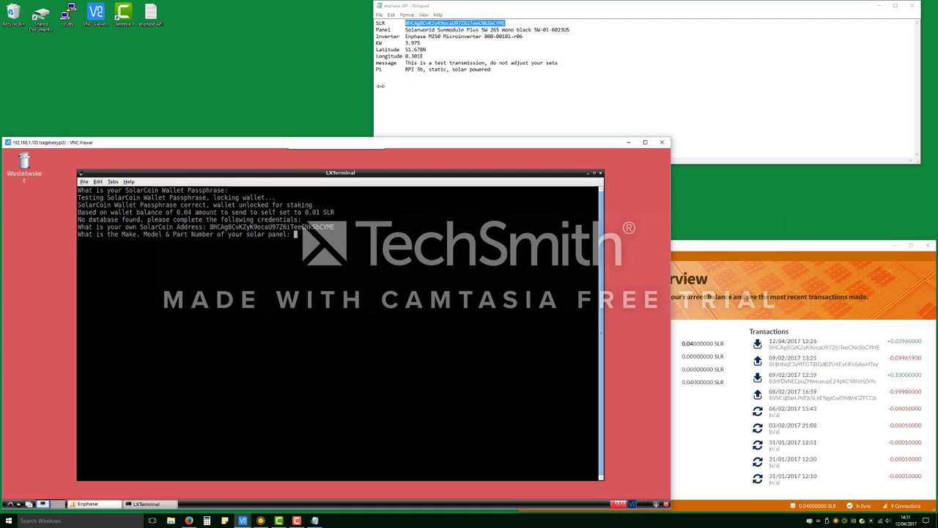
Select the solar panel make and model in the notes and maximize the remote terminal
left_click_drag(406, 29, 570, 29)
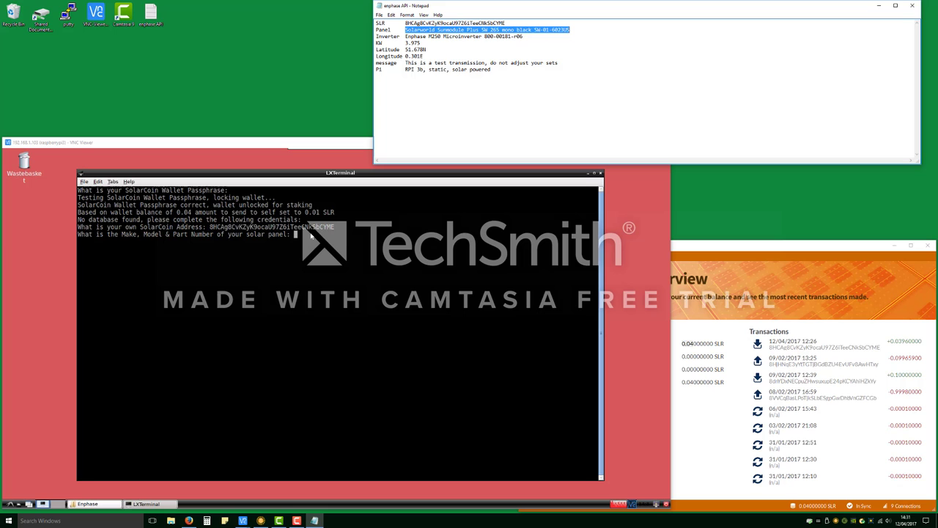
left_click(299, 235)
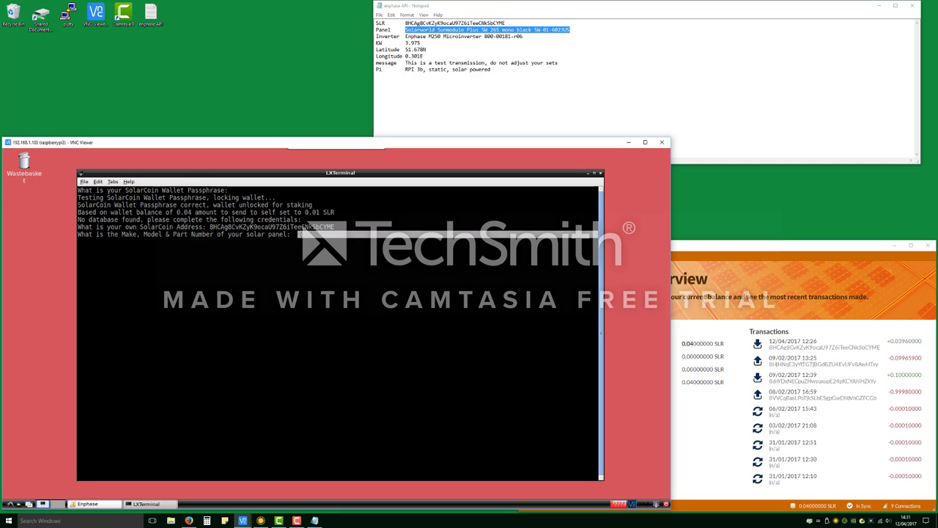
double_click(298, 173)
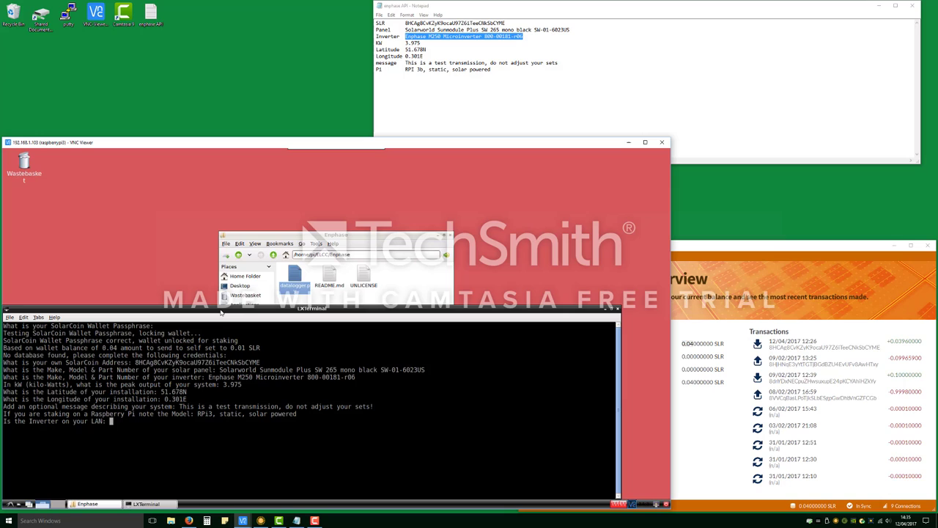
Answer y to the LAN question and enter inverter IP 192.168.1.80 to start logging
type("y")
key("Return")
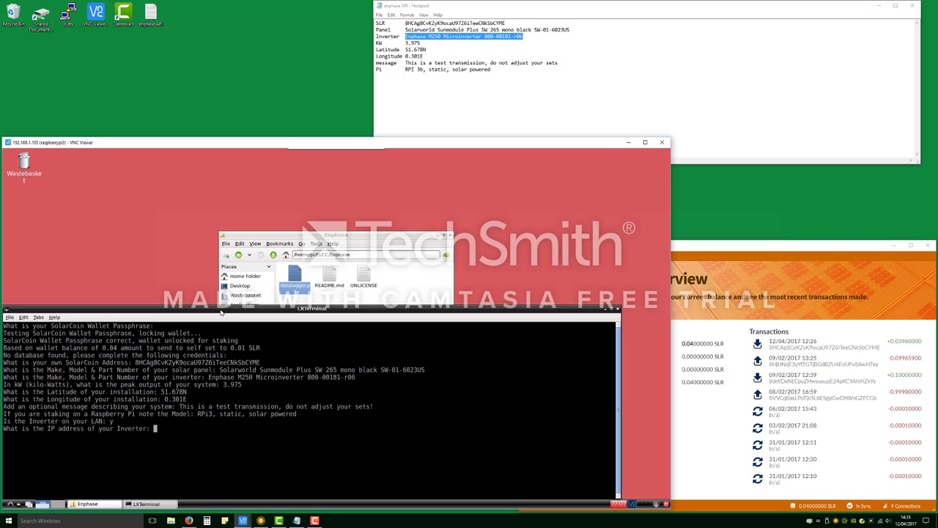
type("192.168.1.80")
key("Return")
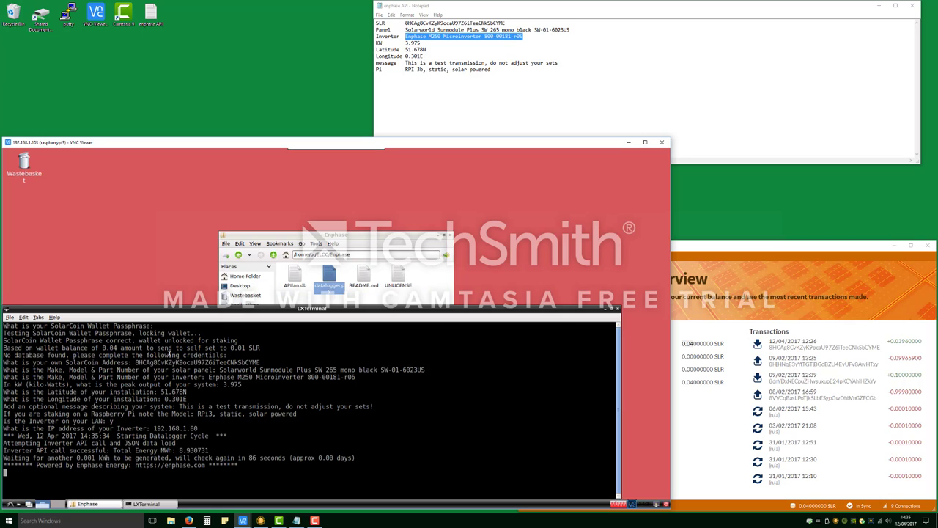
Highlight the cycle start, API call, 8.930731 MWh reading, and waiting-for-energy lines
left_click_drag(4, 436, 228, 435)
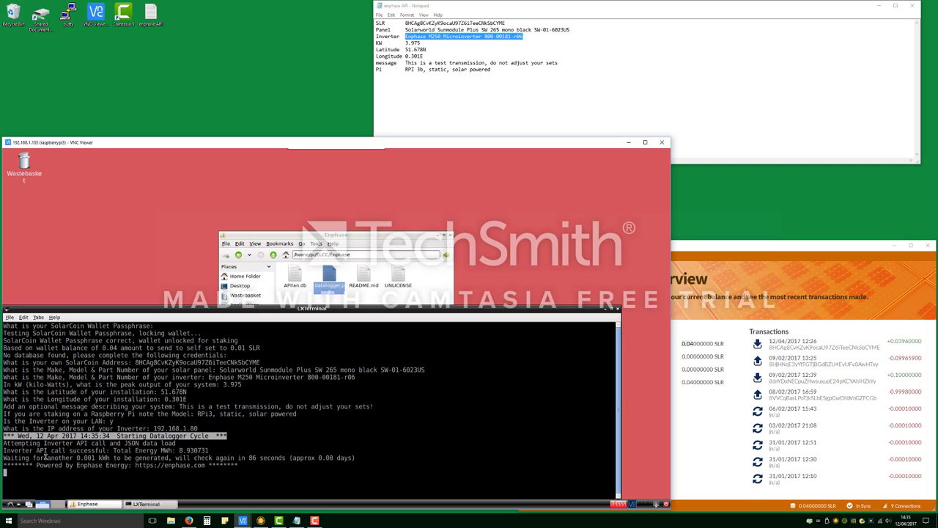
left_click_drag(4, 443, 176, 444)
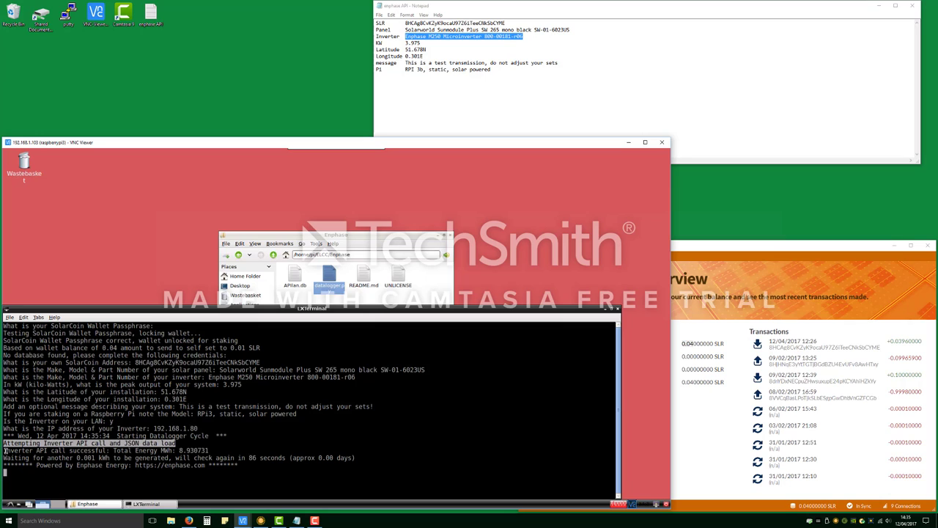
left_click_drag(5, 450, 211, 450)
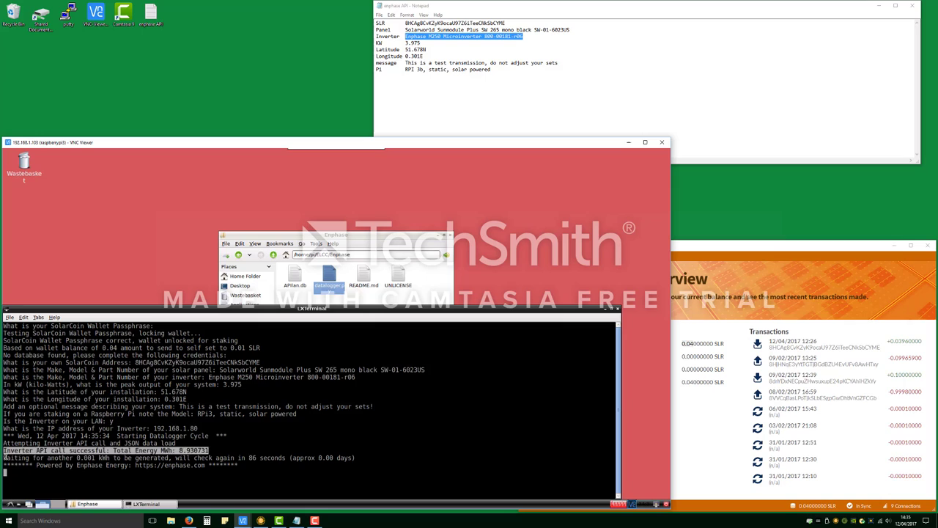
left_click_drag(5, 457, 355, 458)
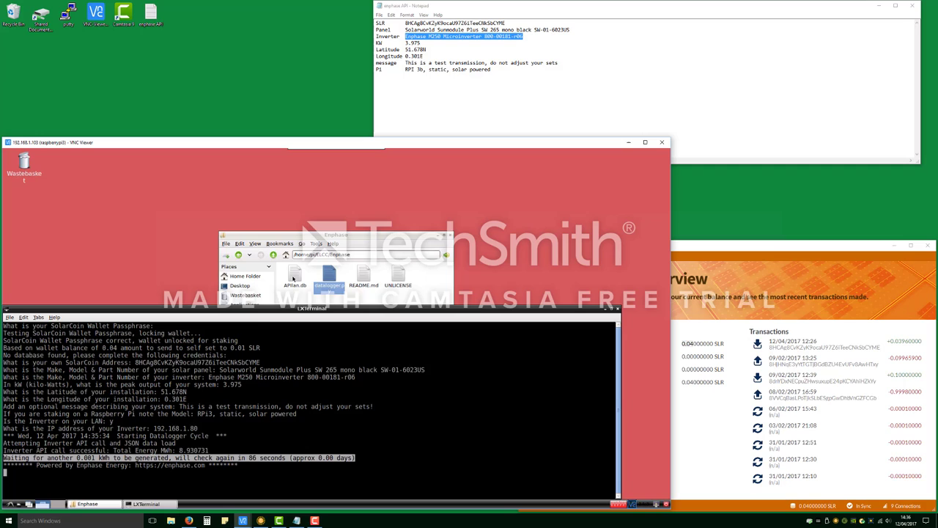
left_click(293, 278)
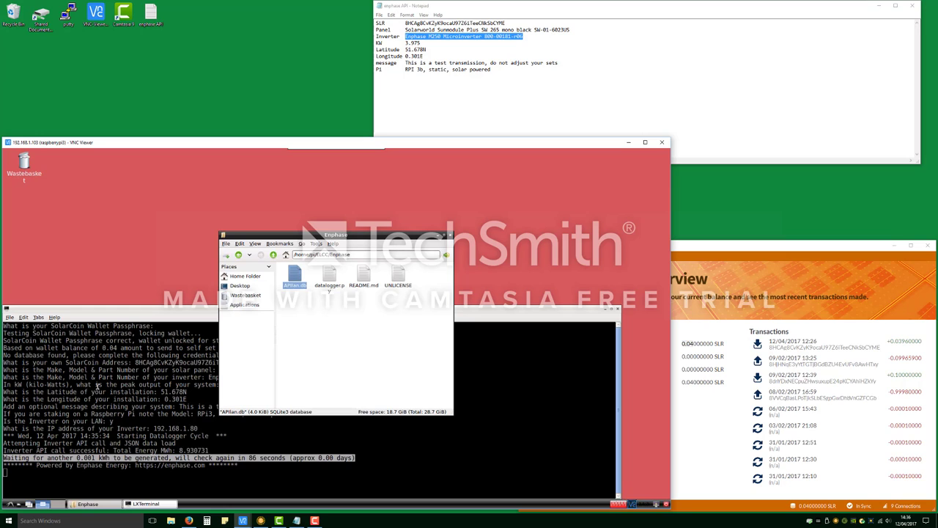
left_click(184, 310)
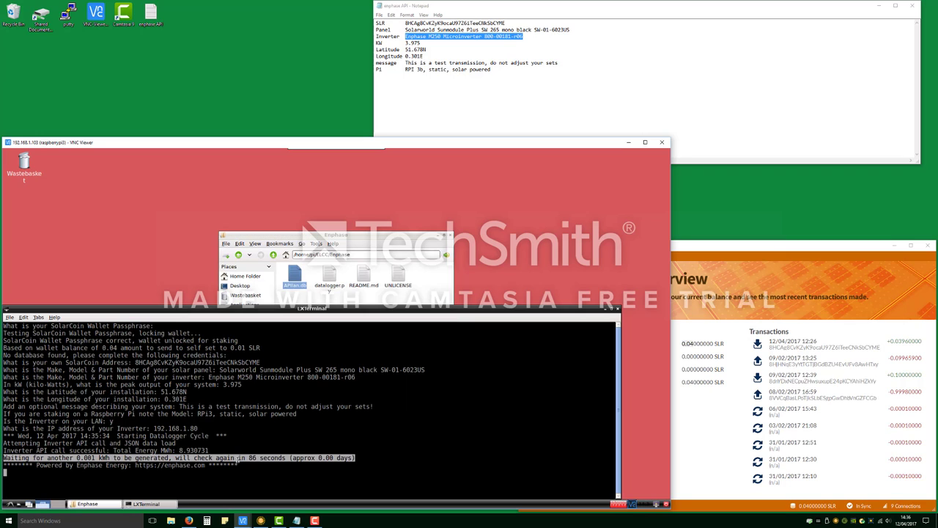
Wait for the datalogger's next cycle and highlight the 8.930850 MWh reading before the TXID
left_click(243, 457)
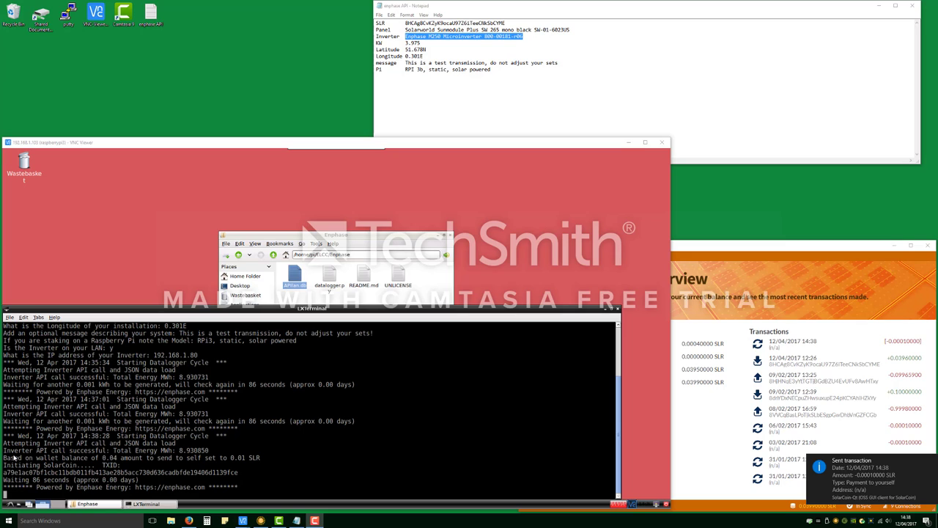
left_click_drag(5, 451, 210, 451)
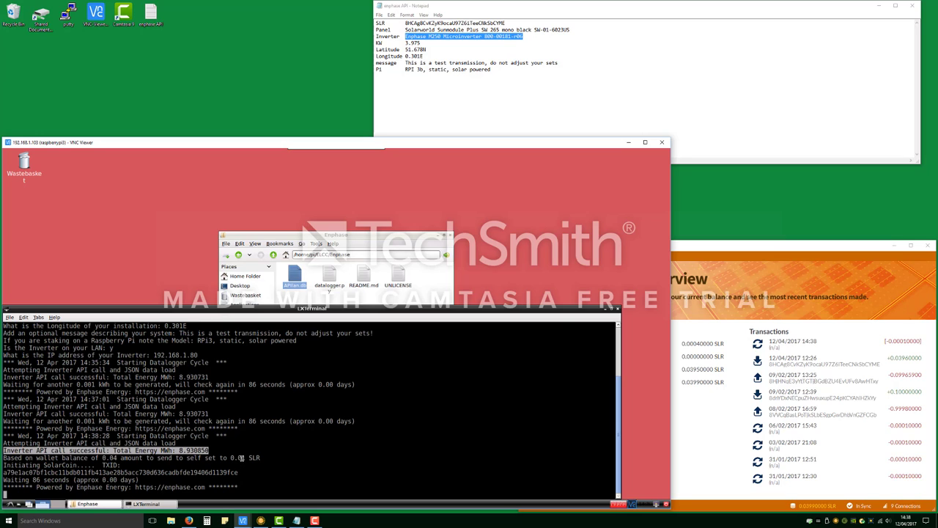
left_click_drag(3, 457, 258, 458)
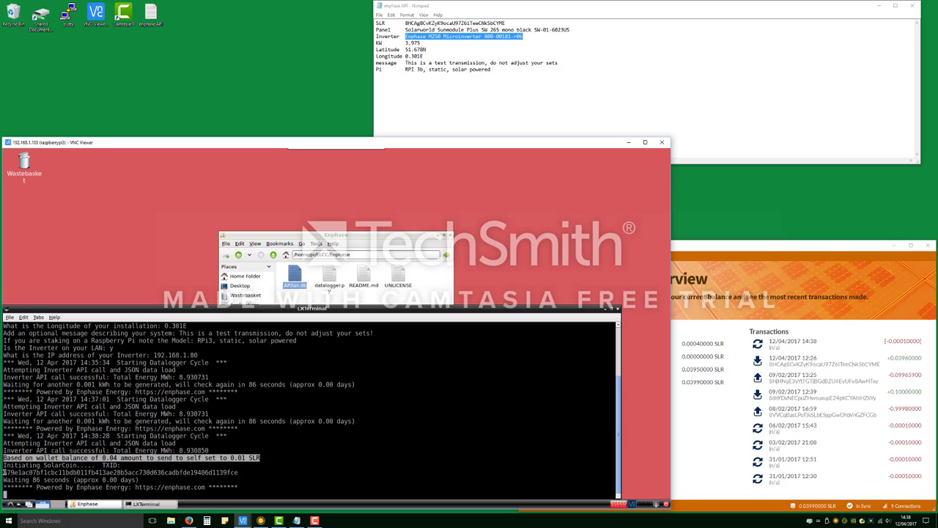
left_click_drag(5, 473, 235, 473)
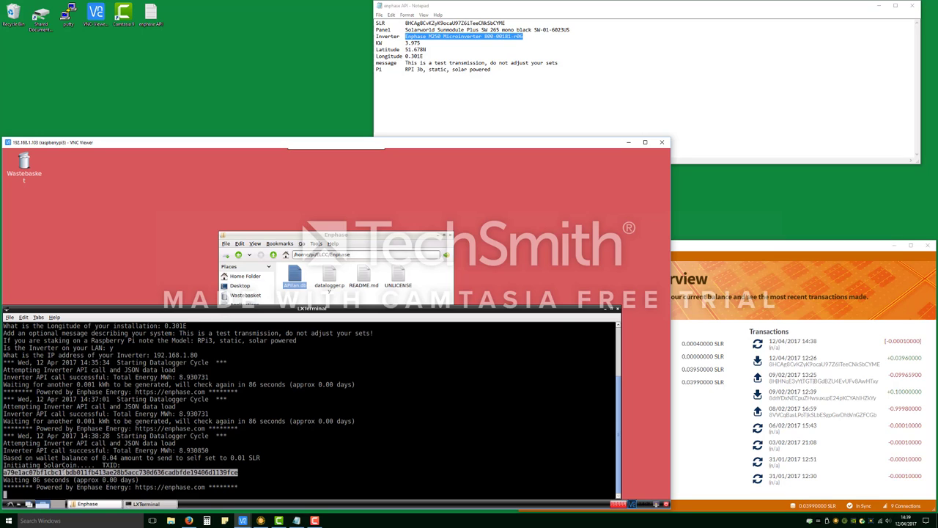
left_click_drag(3, 479, 139, 480)
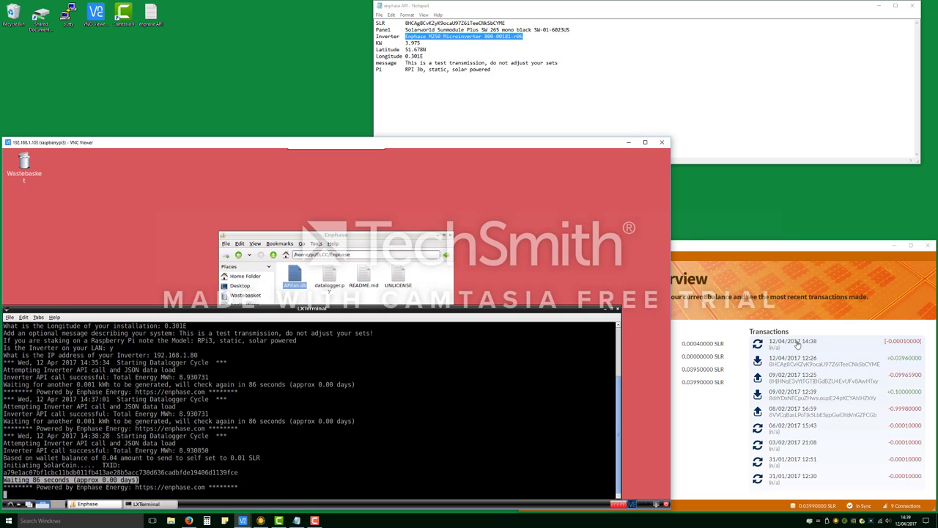
Open the wallet's History and select the 12/04/2017 14:38 payment to yourself
left_click(805, 248)
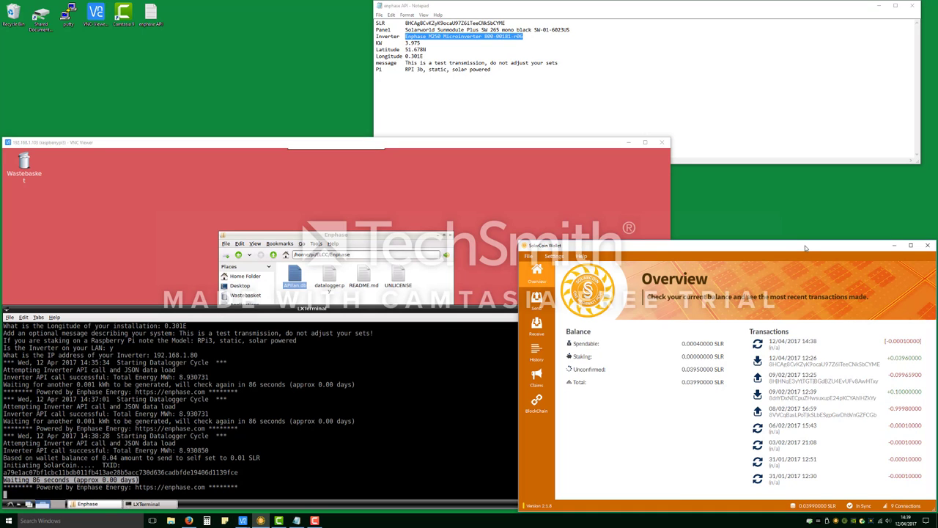
left_click(543, 348)
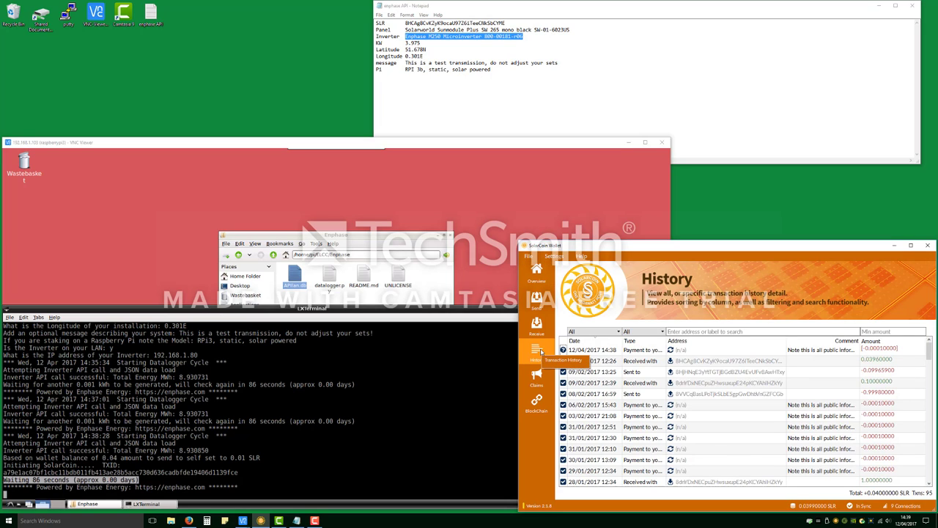
left_click(657, 352)
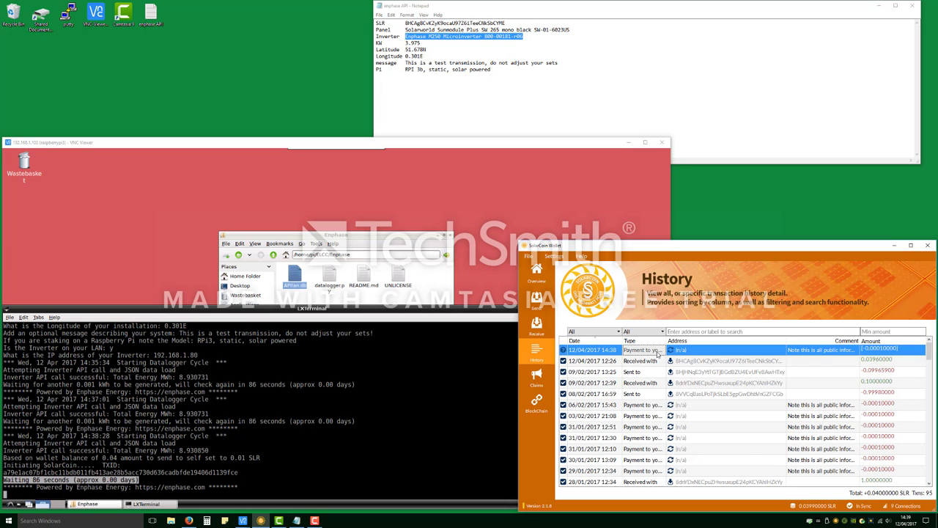
Open and enlarge the 14:38 transaction details, matching its panel model and 8.930850 MWh to the terminal
double_click(813, 353)
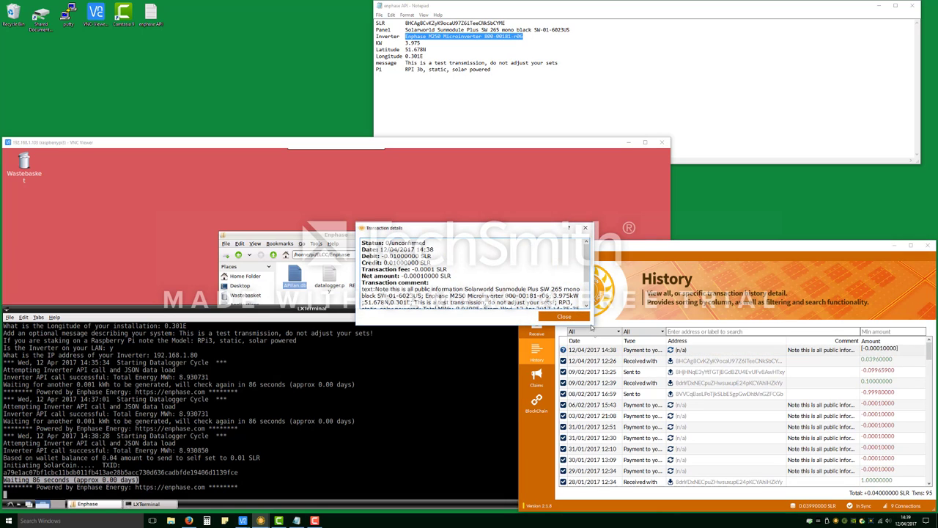
left_click_drag(592, 325, 658, 325)
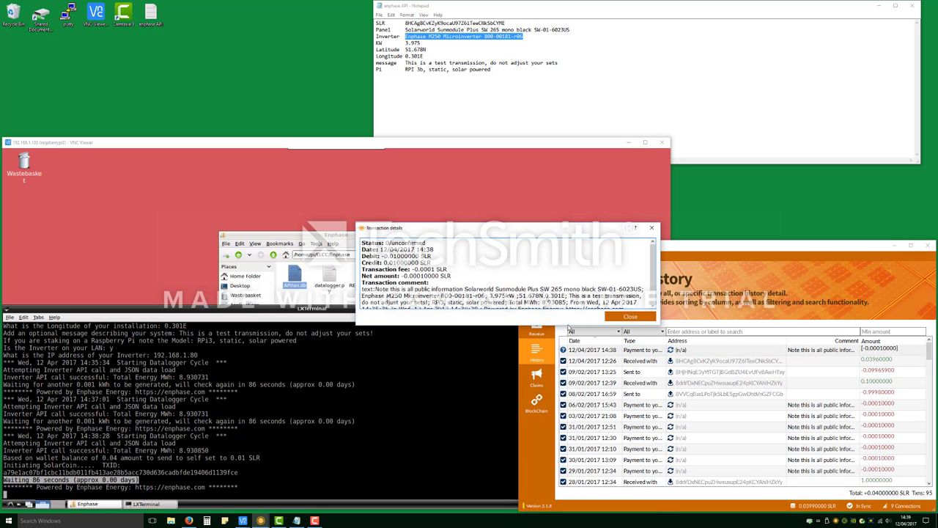
left_click_drag(558, 324, 546, 367)
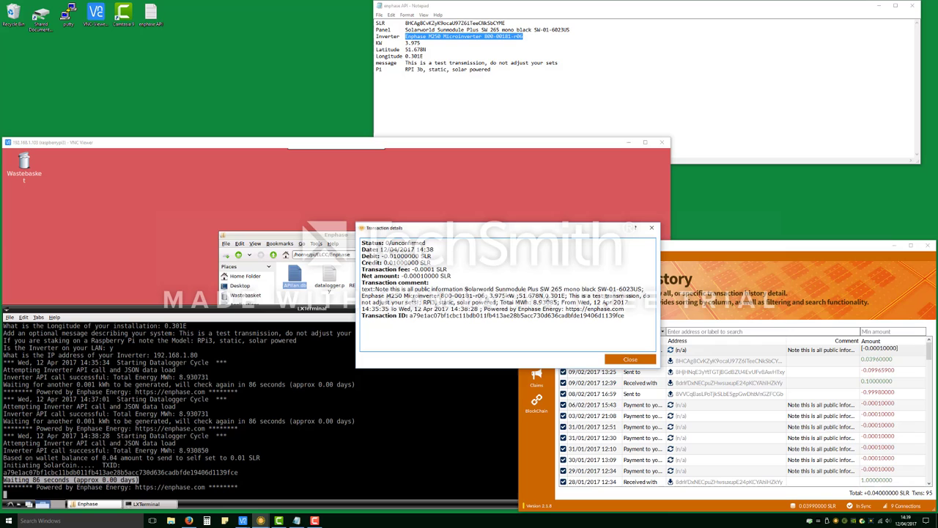
left_click_drag(465, 289, 611, 296)
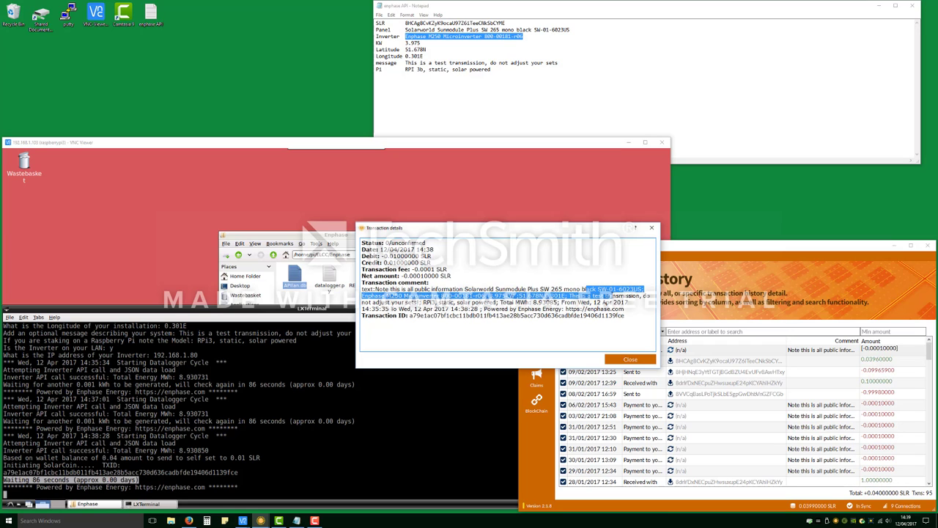
left_click(604, 303)
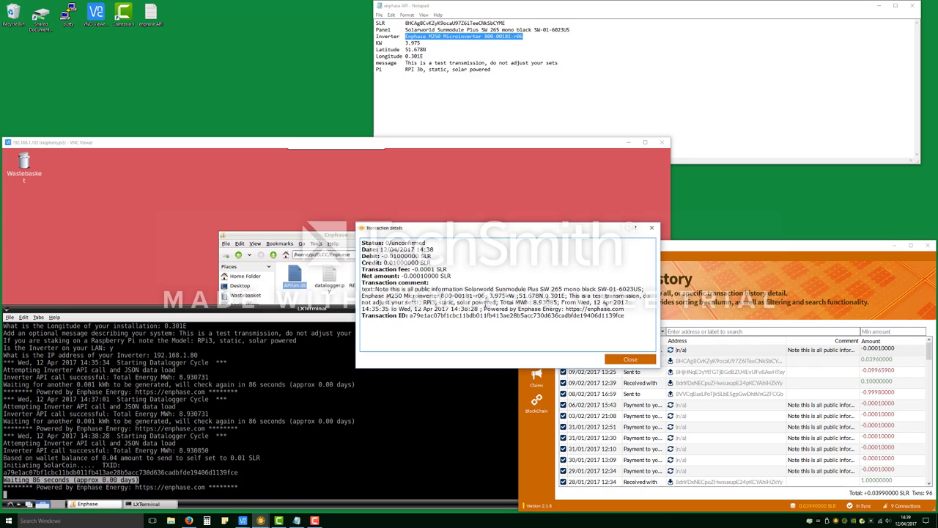
left_click_drag(499, 302, 558, 302)
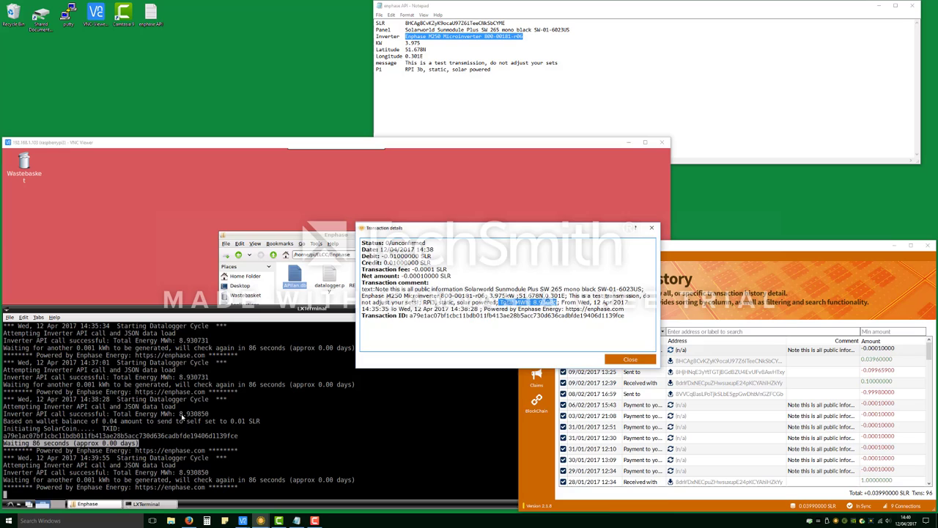
left_click_drag(180, 414, 209, 415)
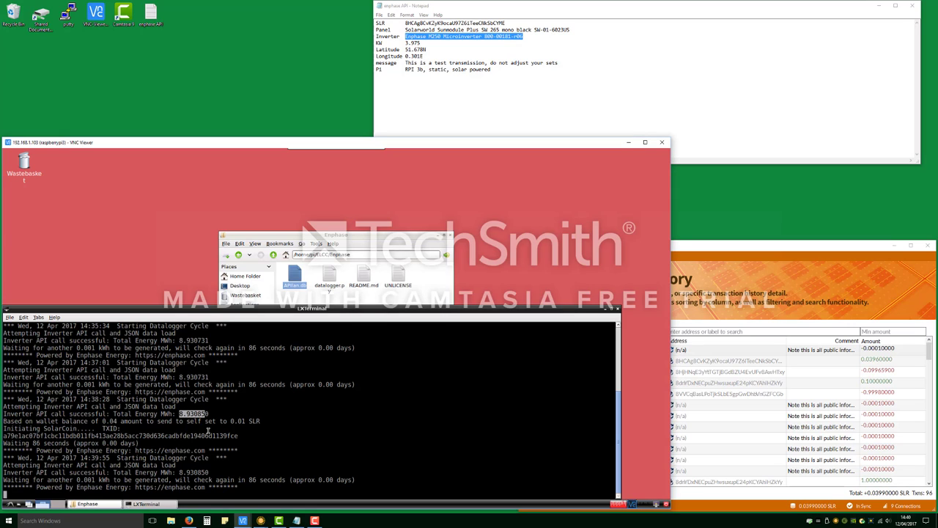
Bring the transaction details back and highlight the logged period's start and end times
left_click(749, 253)
mouse_move(261, 519)
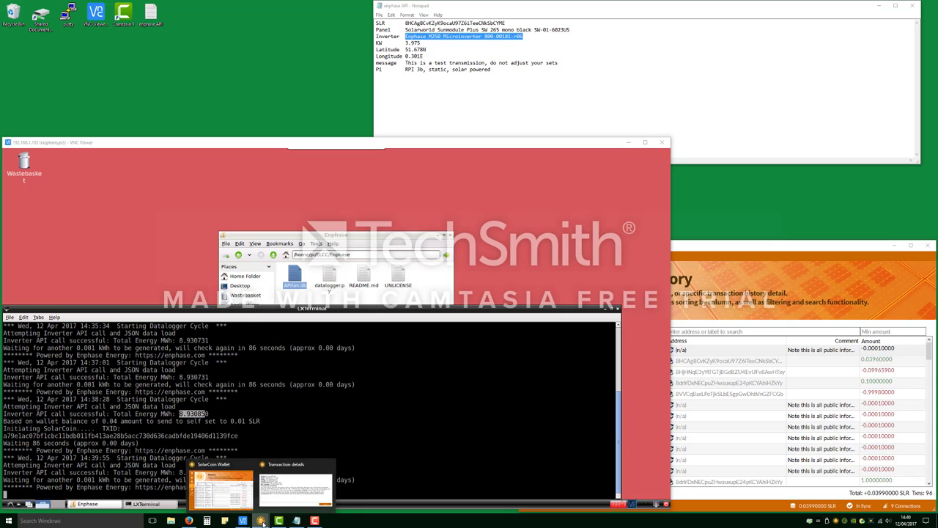
left_click(272, 490)
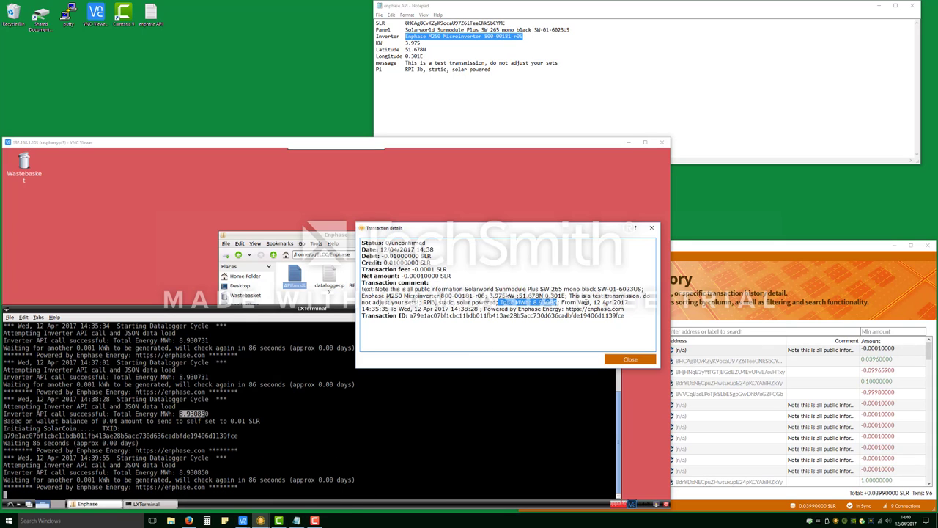
left_click_drag(562, 302, 629, 302)
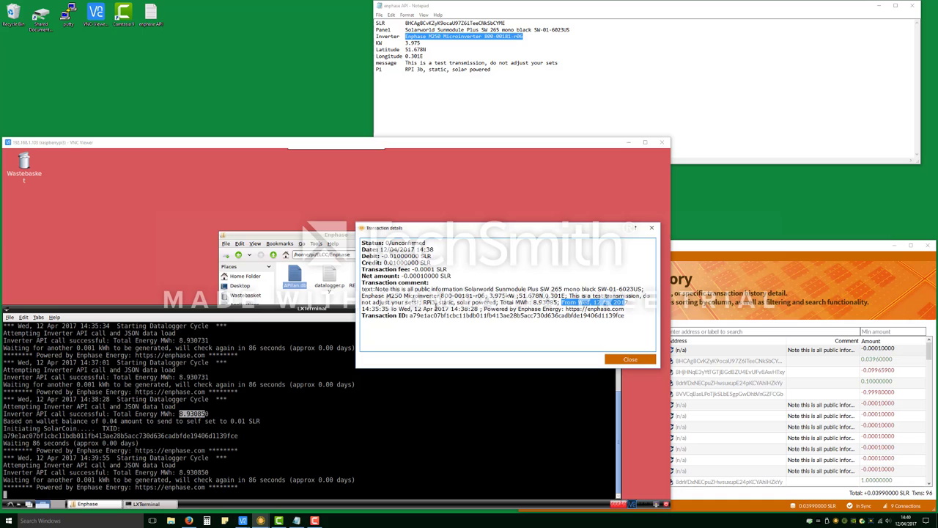
left_click_drag(362, 309, 480, 309)
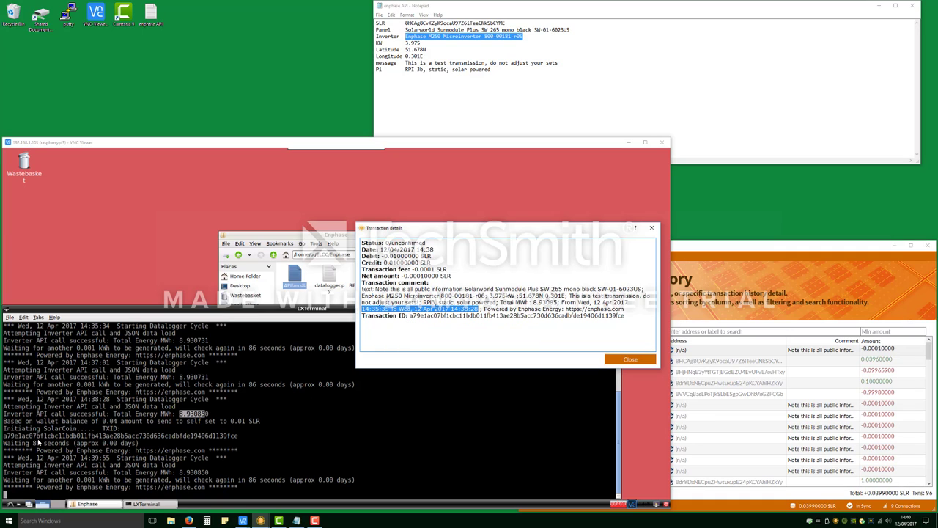
left_click(496, 309)
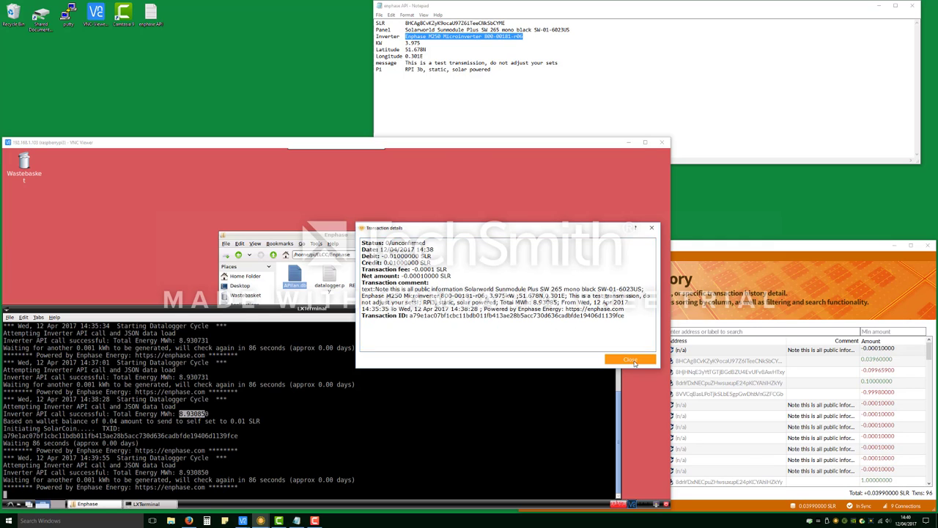
Close the transaction details and arrange the wallet, cryptoID explorer and Pi desktop side by side
left_click(631, 360)
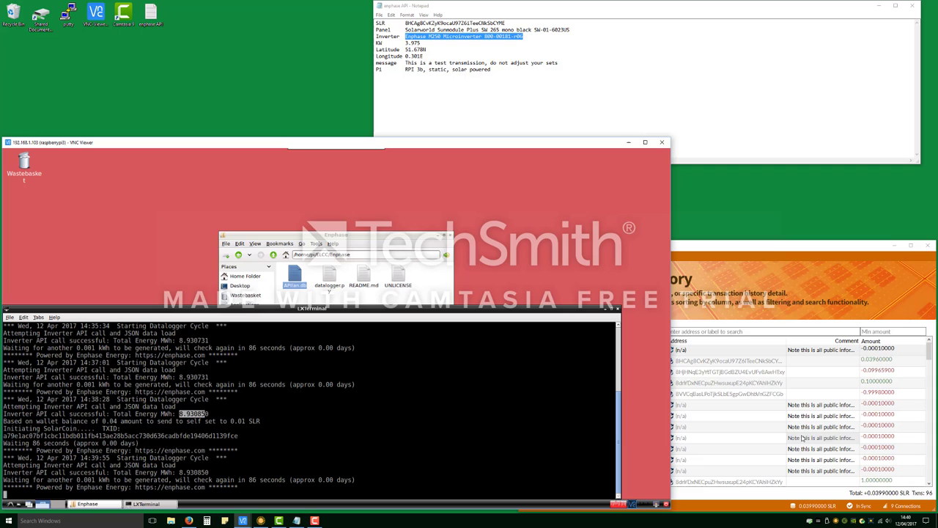
left_click(781, 247)
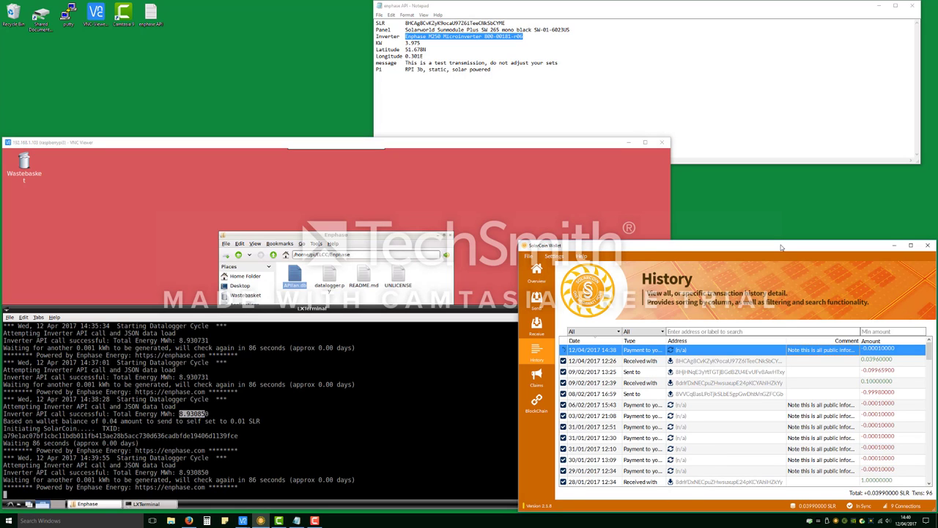
mouse_move(743, 357)
left_click(188, 521)
left_click_drag(681, 250, 688, 9)
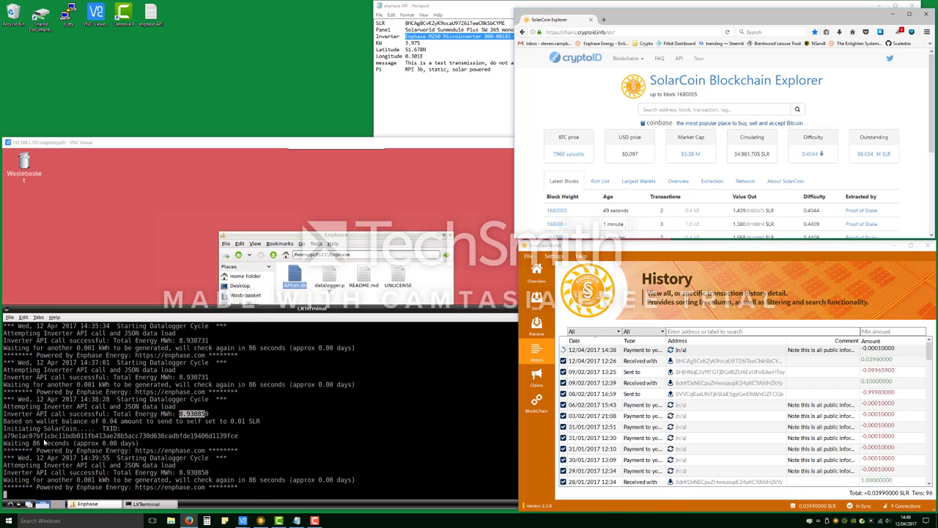
left_click(11, 436)
Copy the datalogger's transaction ID from LXTerminal and search for it in the explorer
left_click_drag(5, 436, 238, 435)
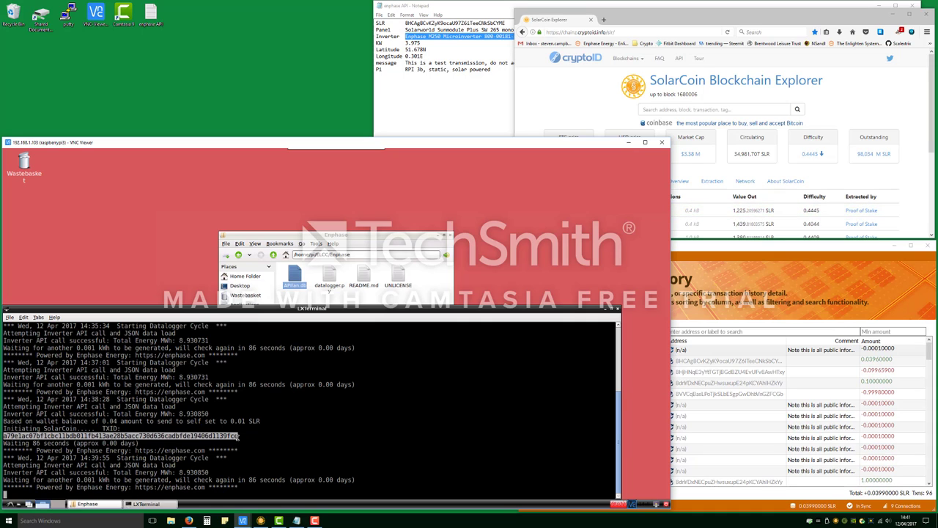
left_click(608, 109)
left_click(663, 109)
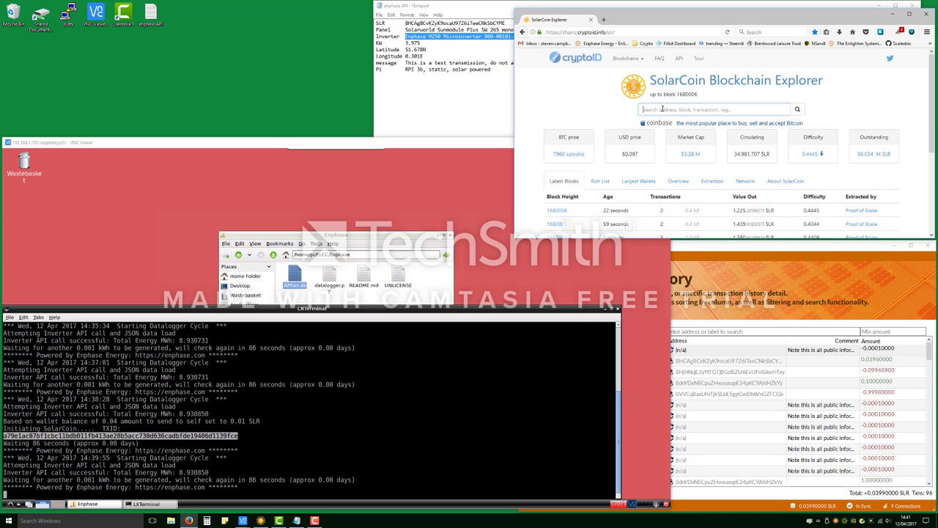
right_click(661, 108)
left_click(698, 143)
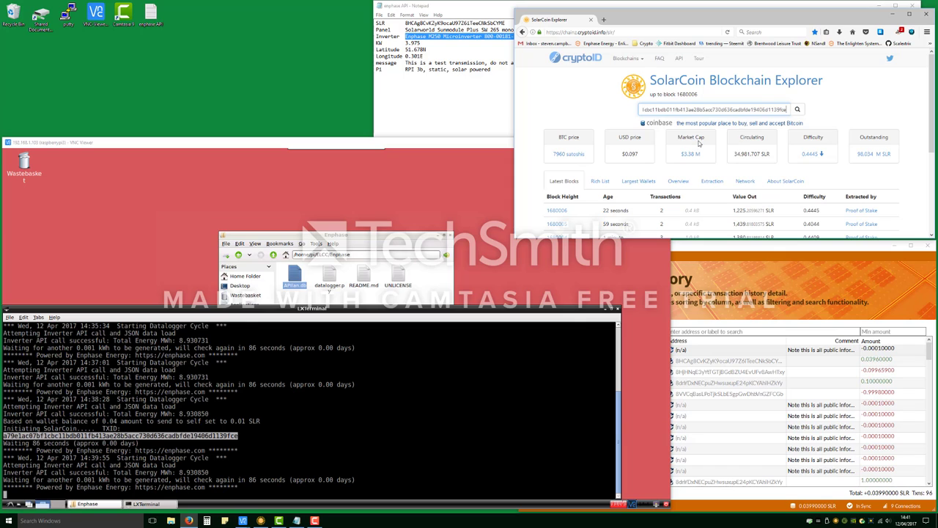
left_click(798, 110)
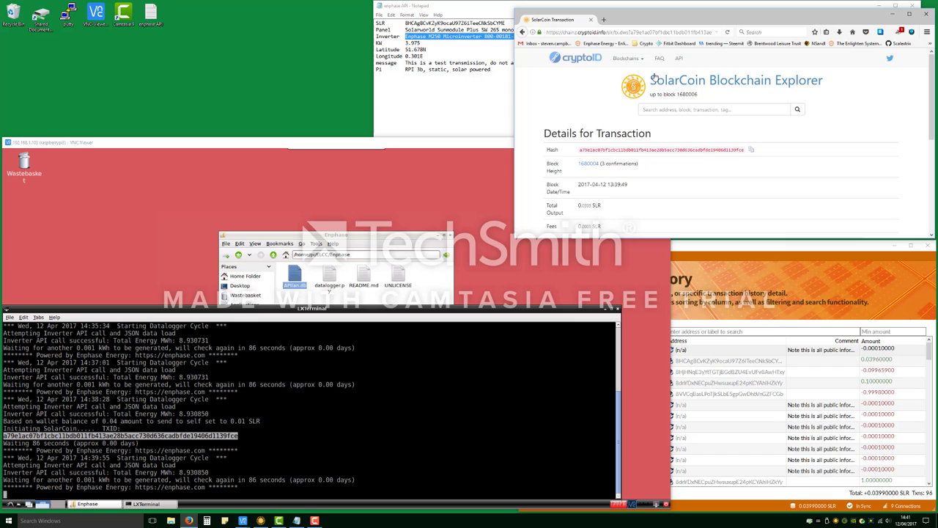
Enlarge the explorer window to show the full inverter message and highlight its Total MWh value
left_click_drag(599, 237, 595, 423)
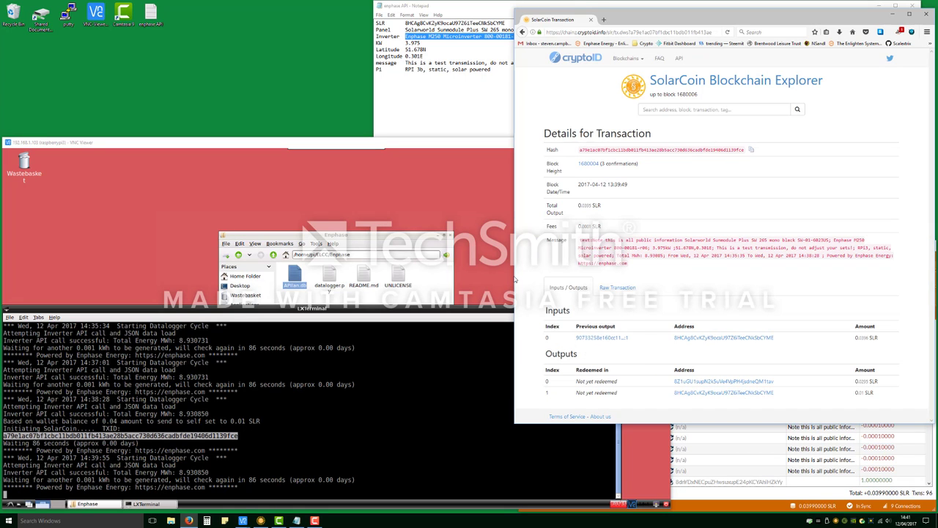
left_click_drag(515, 276, 189, 267)
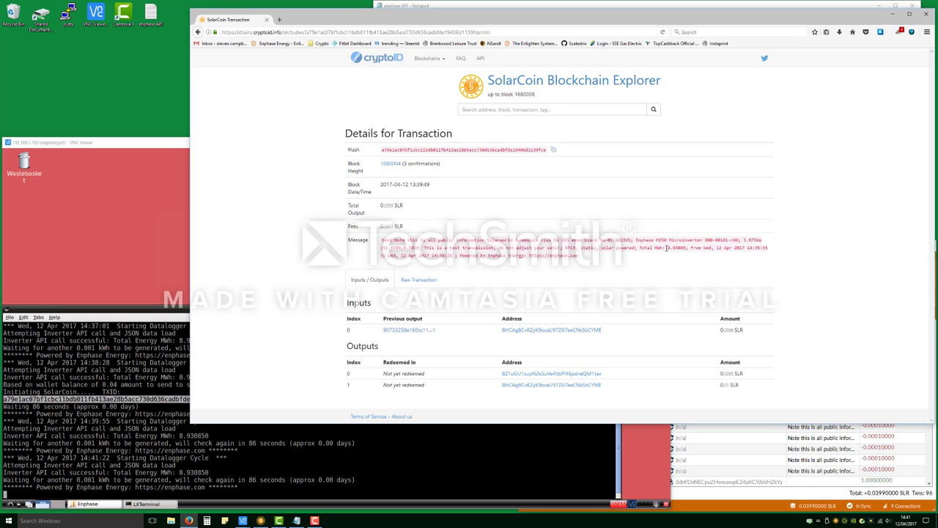
left_click_drag(668, 247, 684, 247)
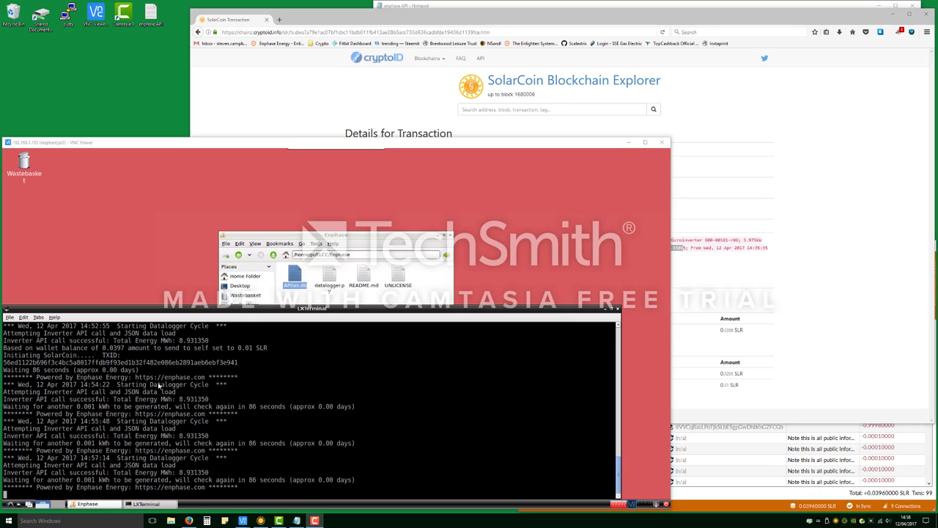
left_click(239, 147)
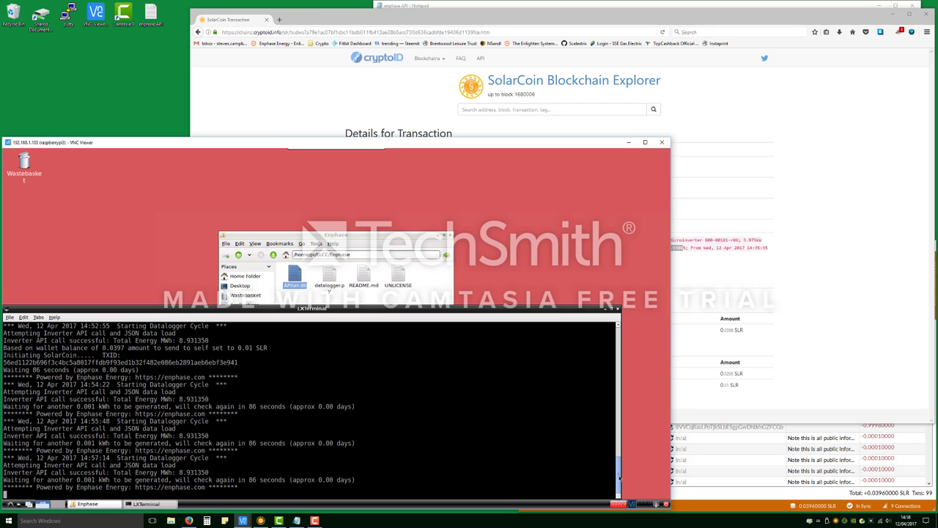
mouse_move(619, 478)
left_mouse_down()
mouse_move(619, 416)
mouse_move(610, 484)
left_mouse_up()
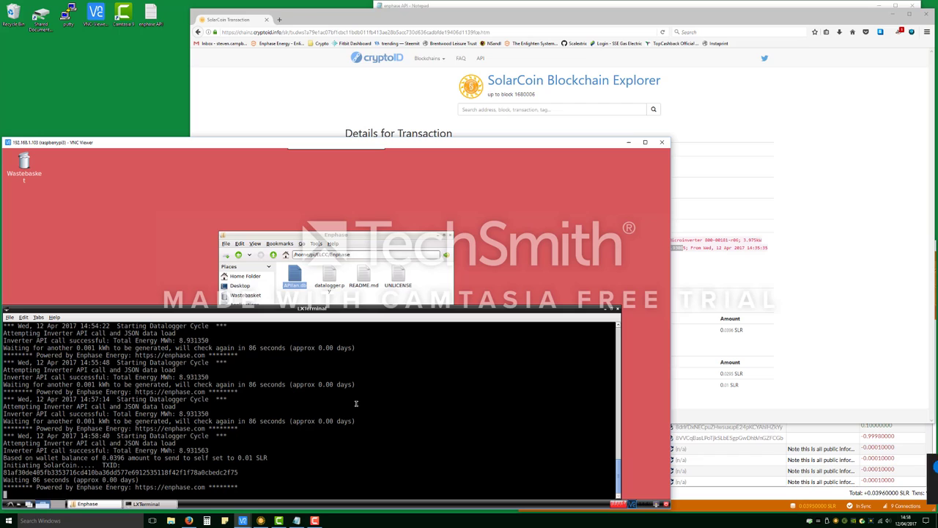
Re-search the copied transaction hash to reload its details, now showing 25 confirmations
left_click(730, 303)
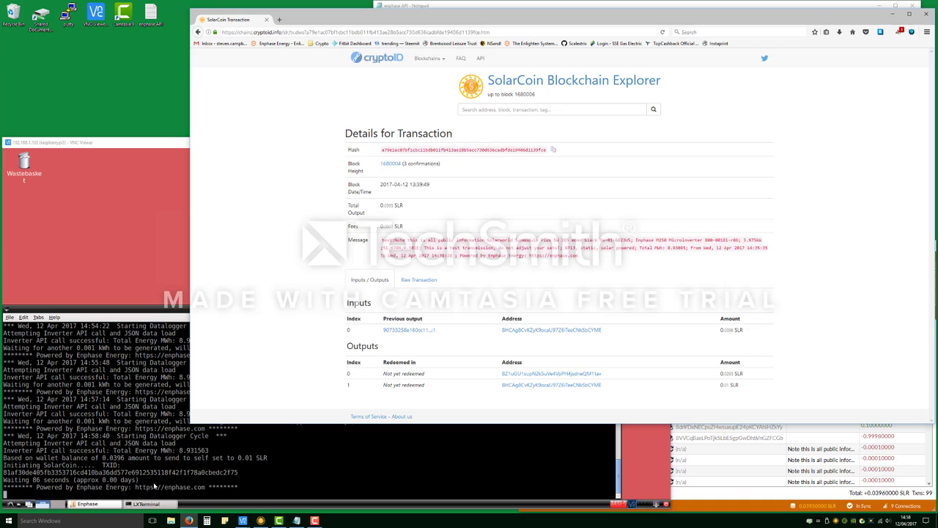
left_click(552, 150)
left_click(493, 108)
right_click(513, 110)
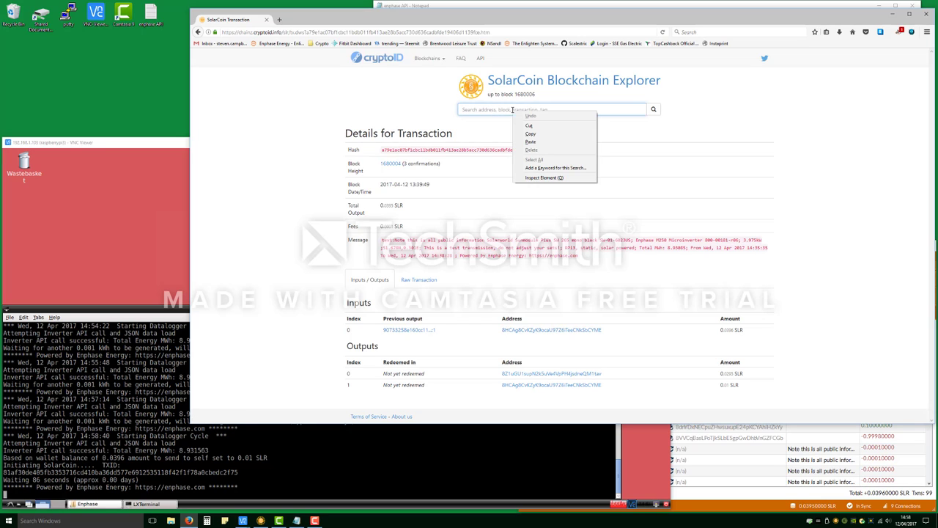
left_click(534, 143)
key("Return")
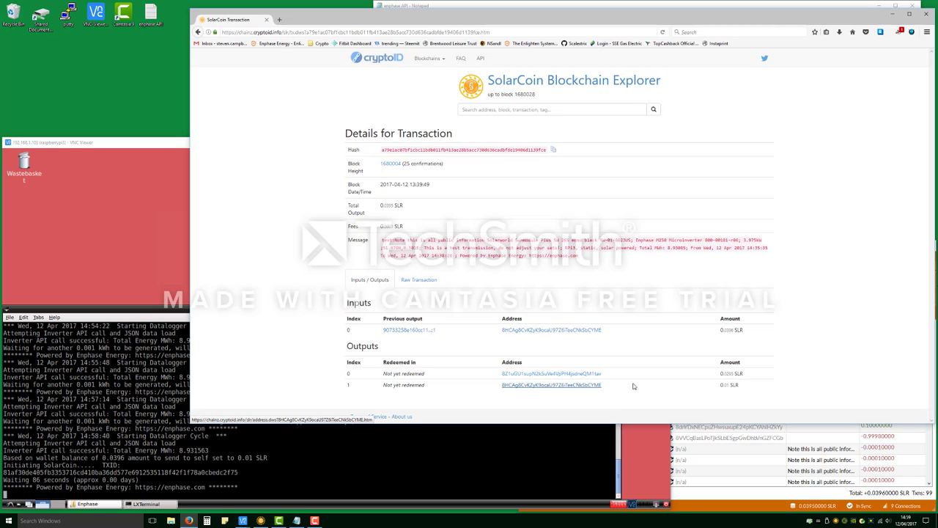
Open output 1's SLR address page and compare the address against the one in Notepad
left_click(532, 385)
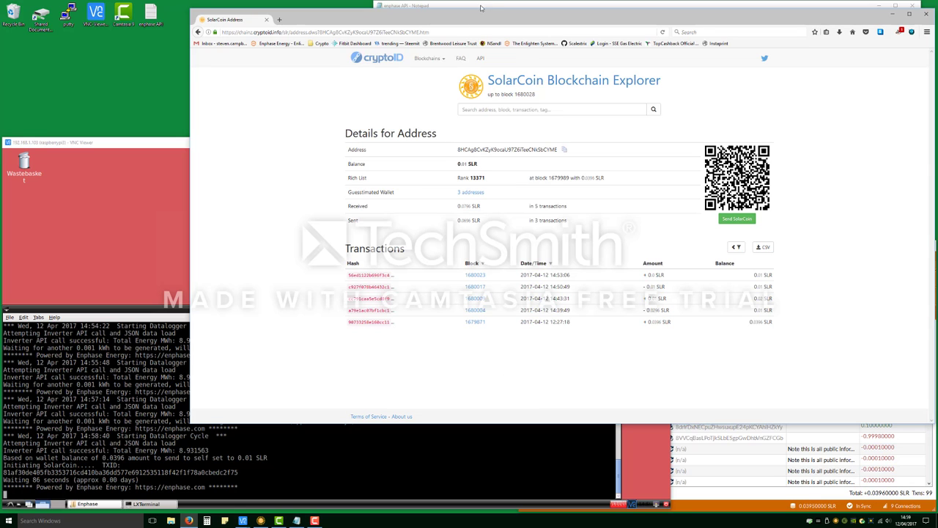
left_click_drag(485, 17, 453, 56)
left_click_drag(404, 23, 507, 23)
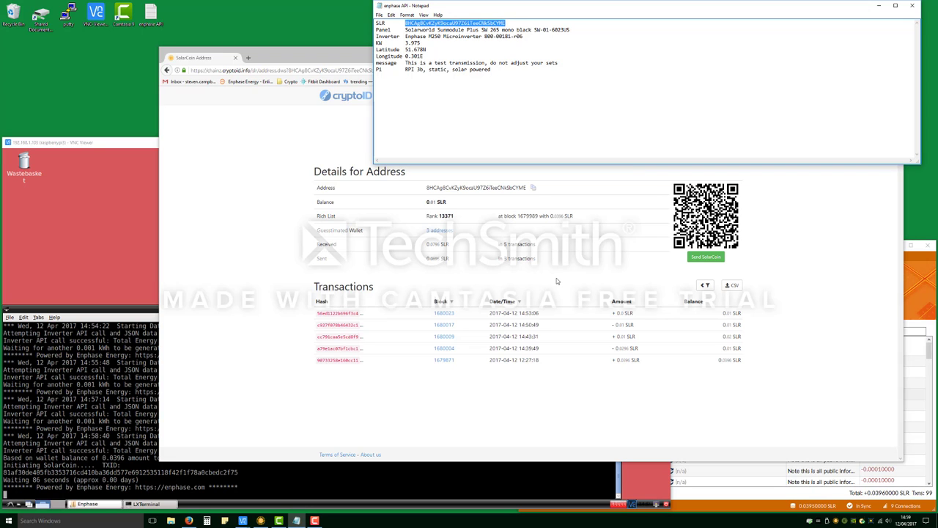
left_click(557, 278)
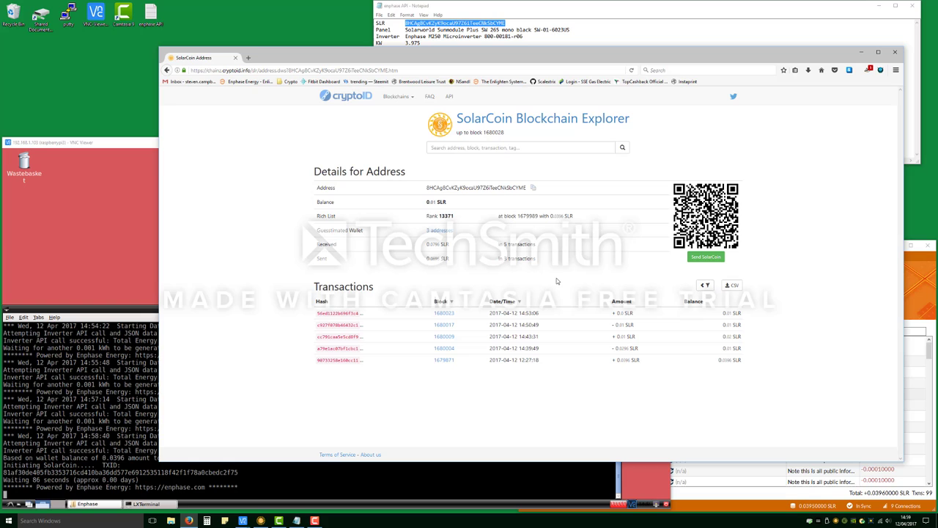
left_click(337, 336)
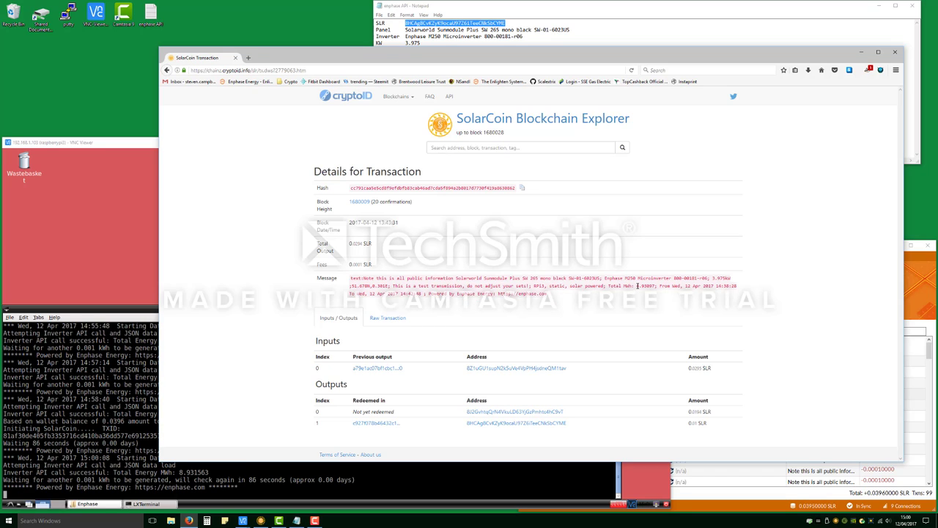
left_click_drag(637, 286, 656, 285)
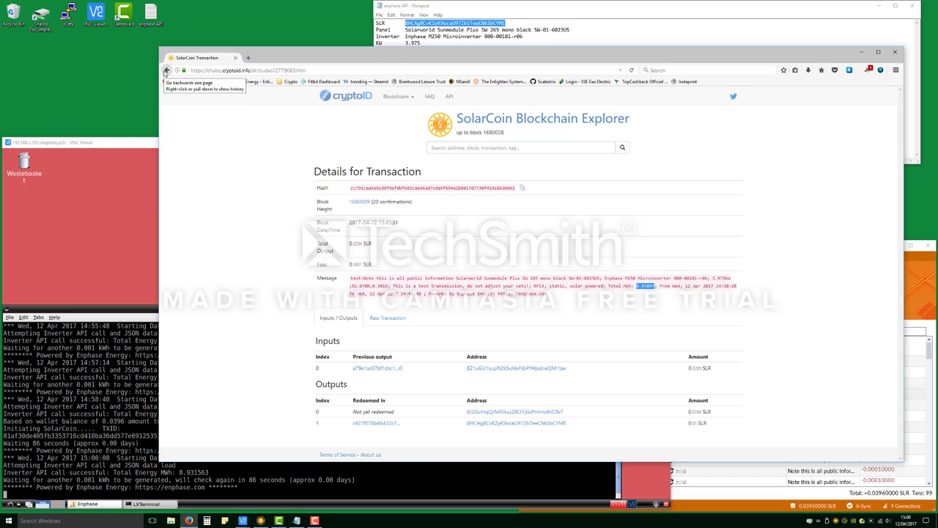
left_click(167, 70)
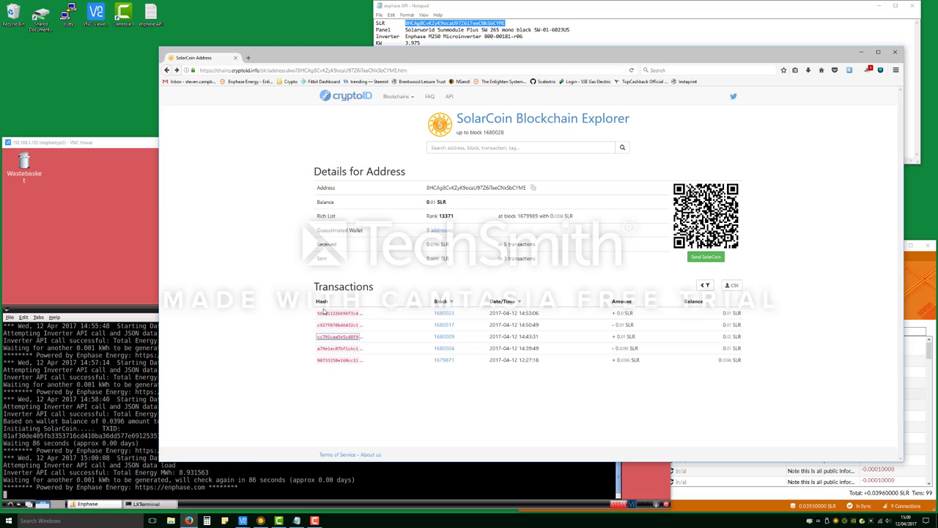
left_click(327, 327)
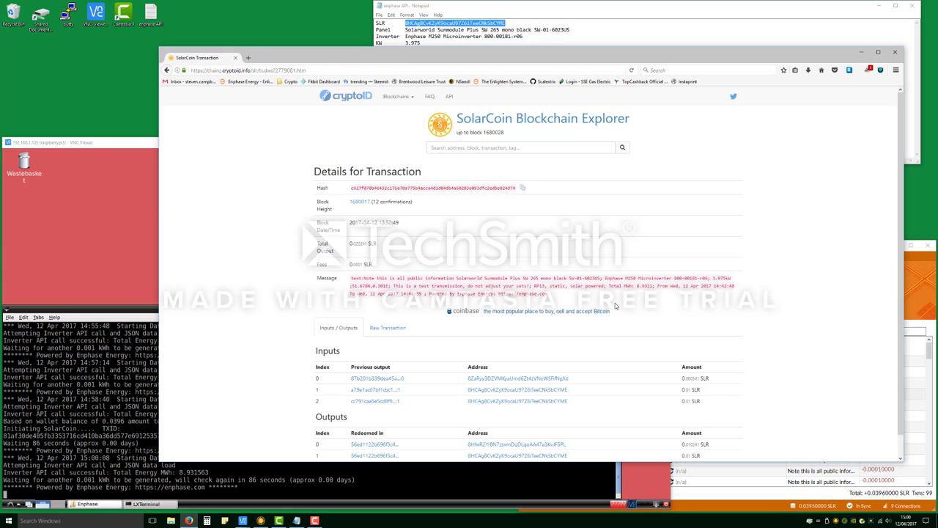
left_click_drag(637, 286, 646, 286)
left_click(167, 70)
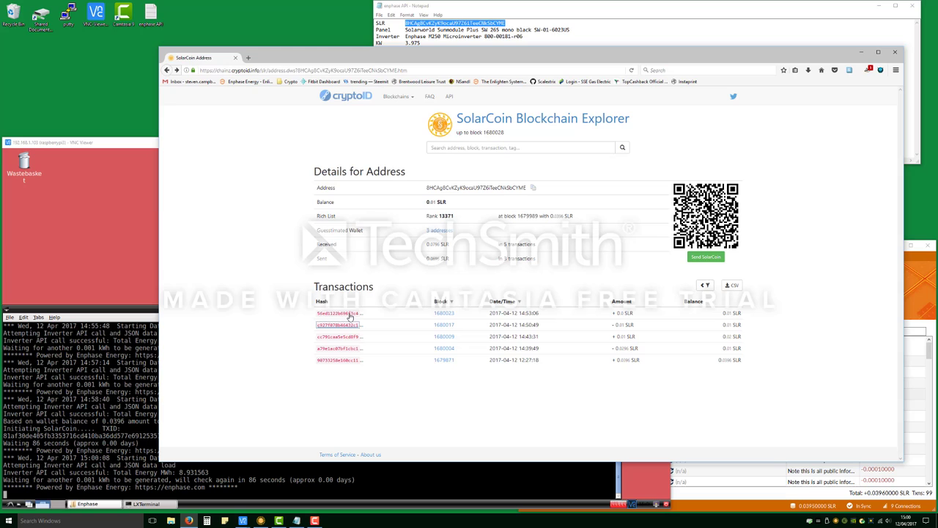
left_click(348, 314)
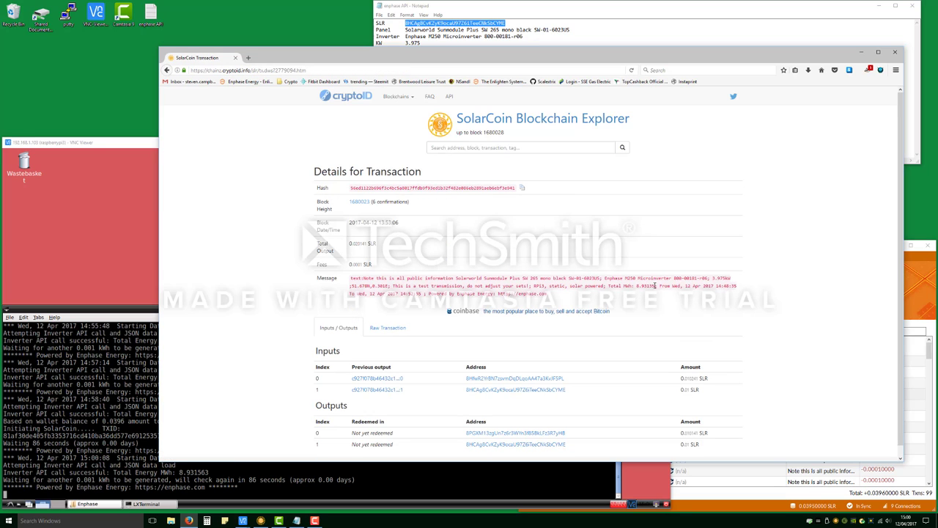
left_click(167, 71)
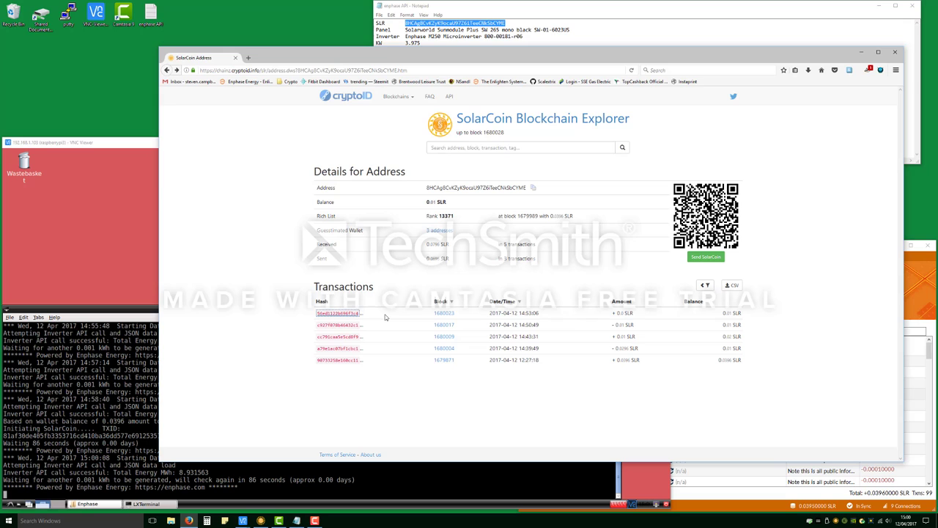
Return to the SolarCoin Wallet's Overview showing 0.03950000 SLR total balance
left_click(907, 288)
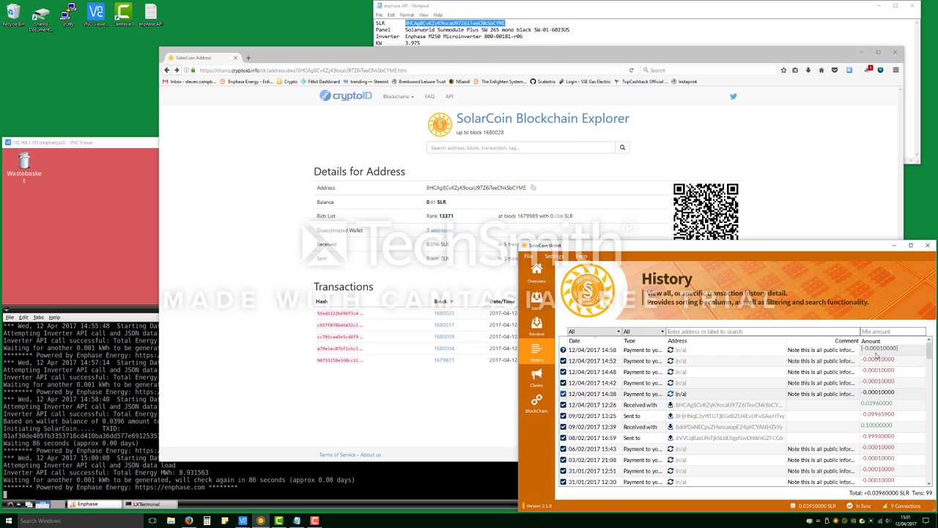
left_click(537, 272)
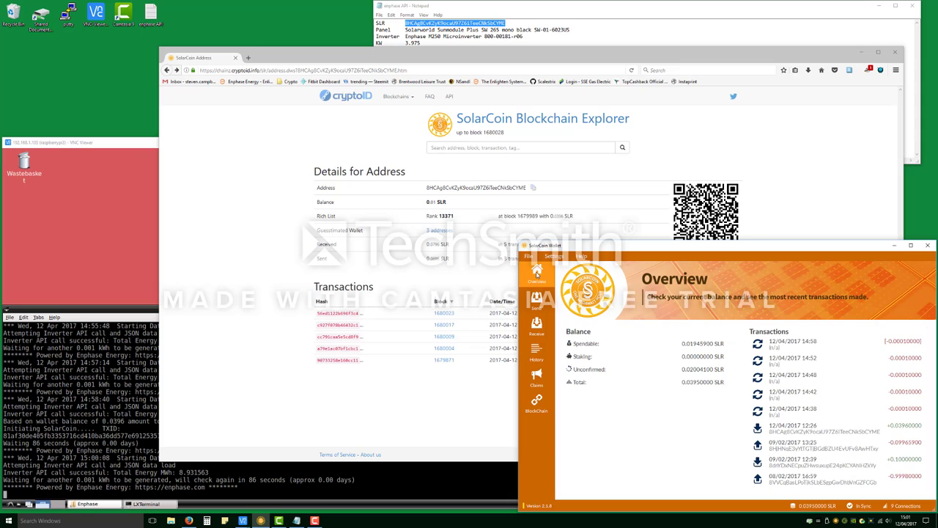